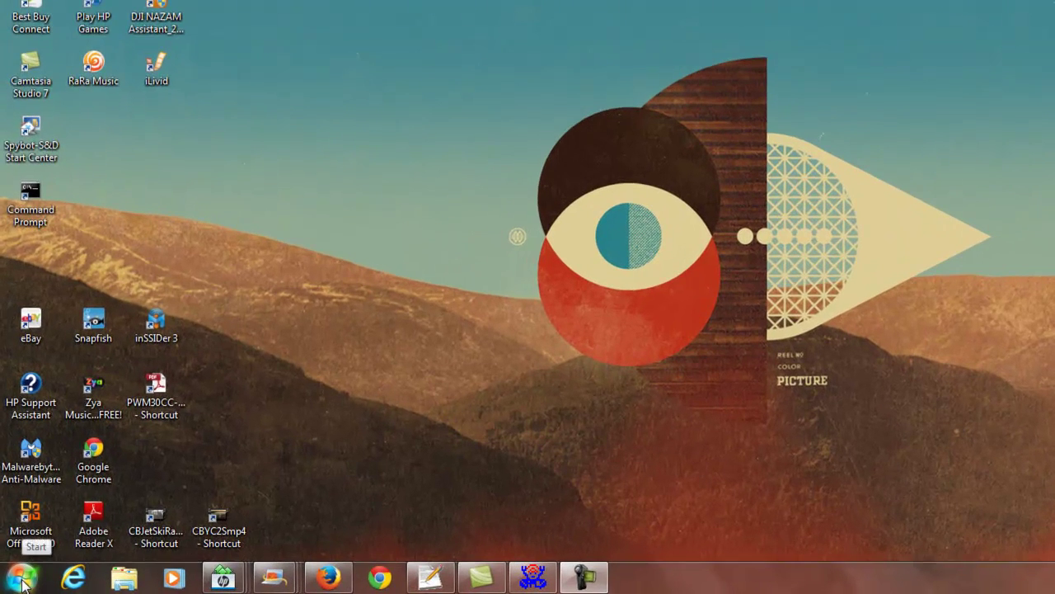
Open a Command Prompt with administrator rights.
click(17, 582)
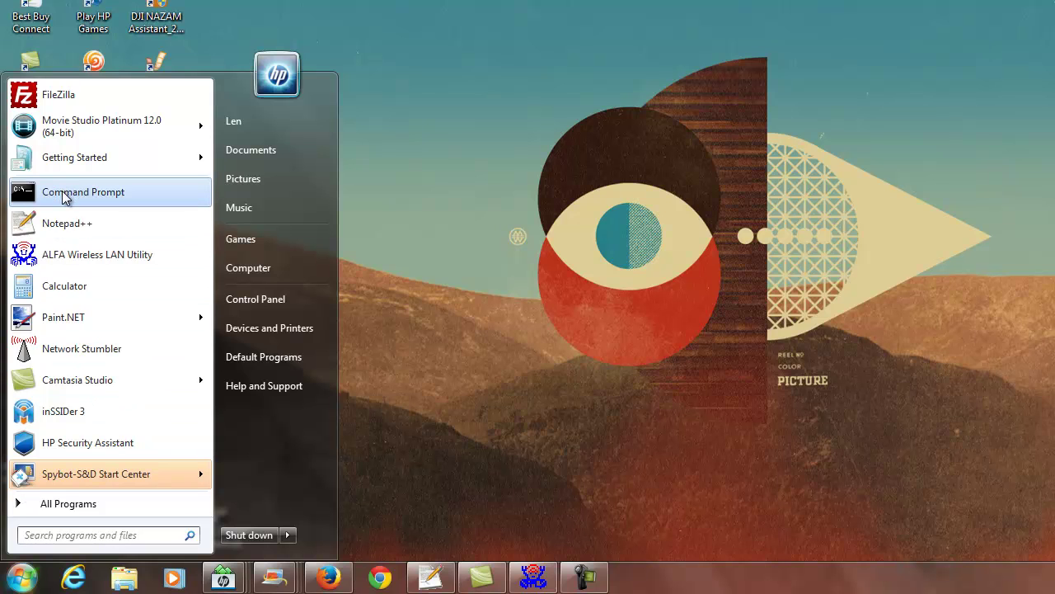
click(74, 504)
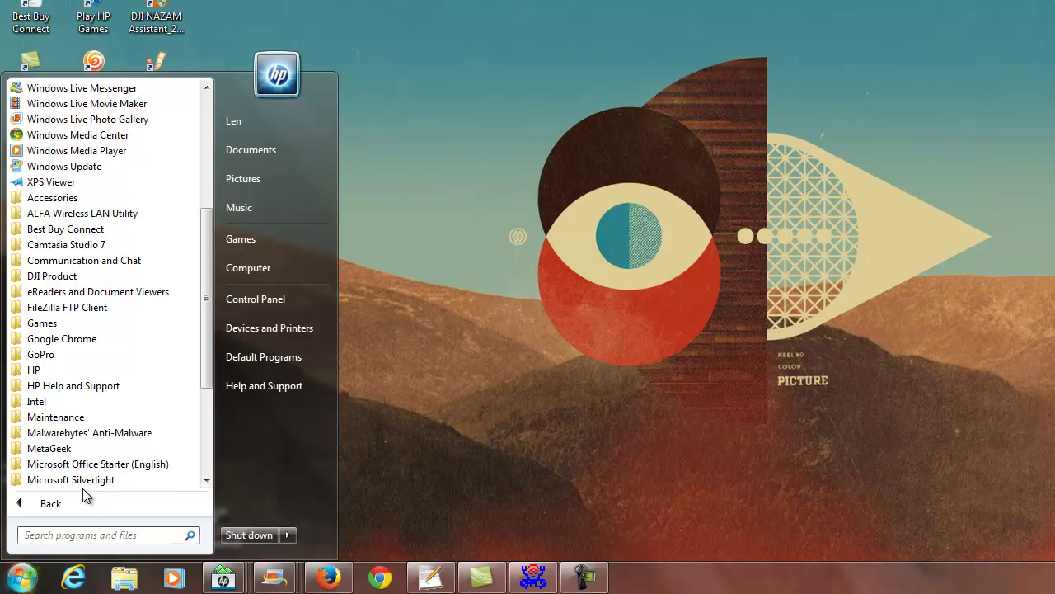
click(66, 199)
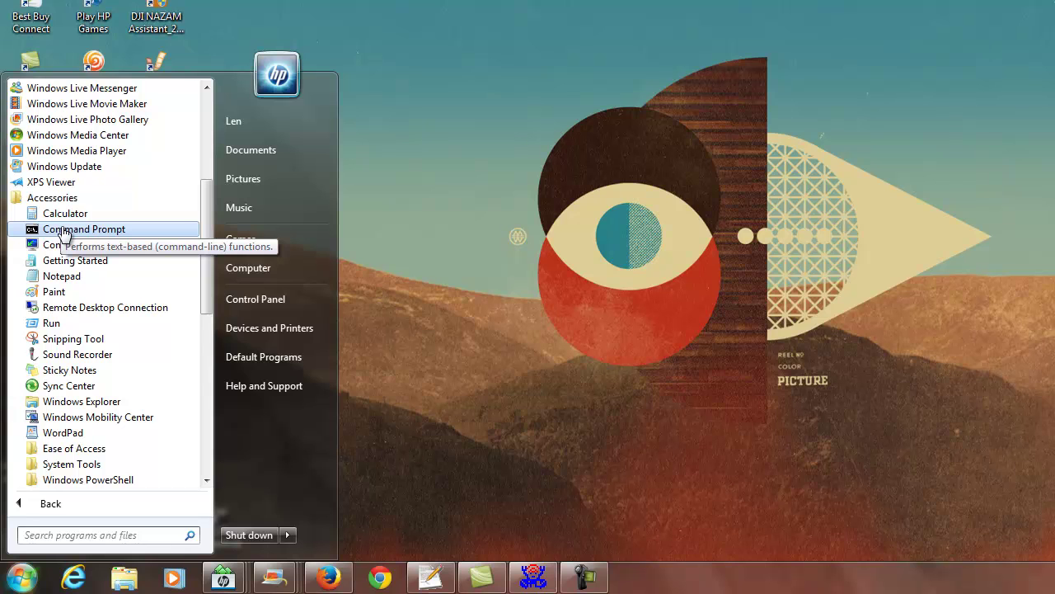
right_click(65, 234)
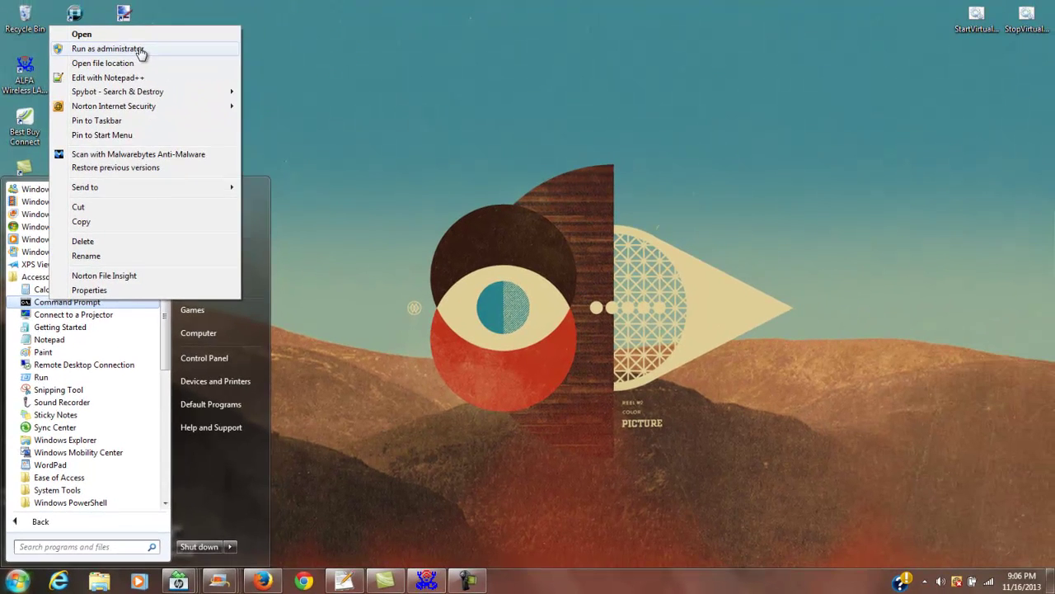
click(139, 47)
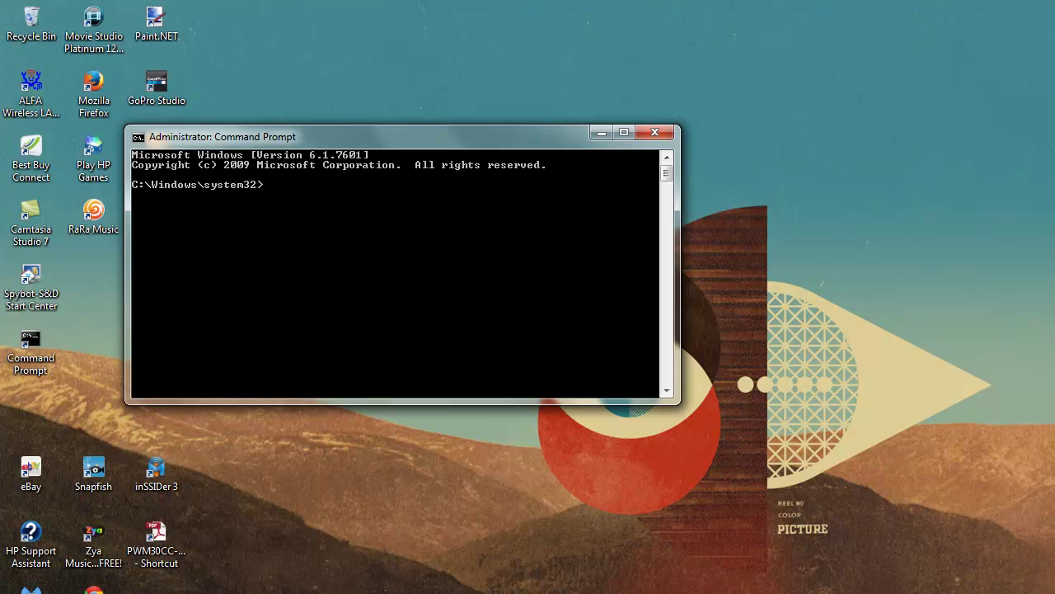
Switch to lansetup.txt in Notepad++ and copy the complete hosted network command under SETUP CODE.
mouse_move(430, 593)
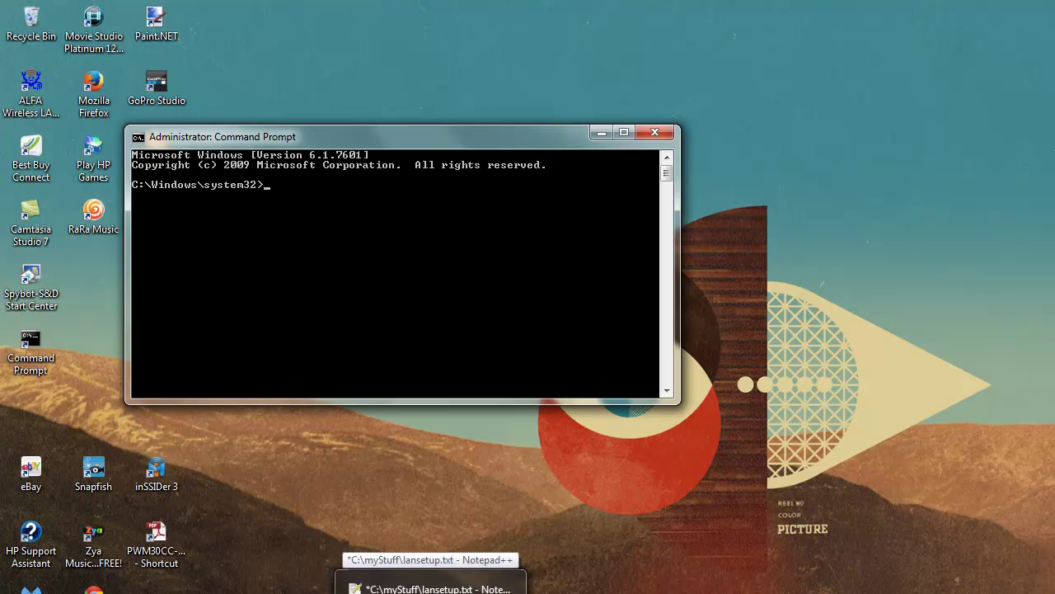
click(431, 588)
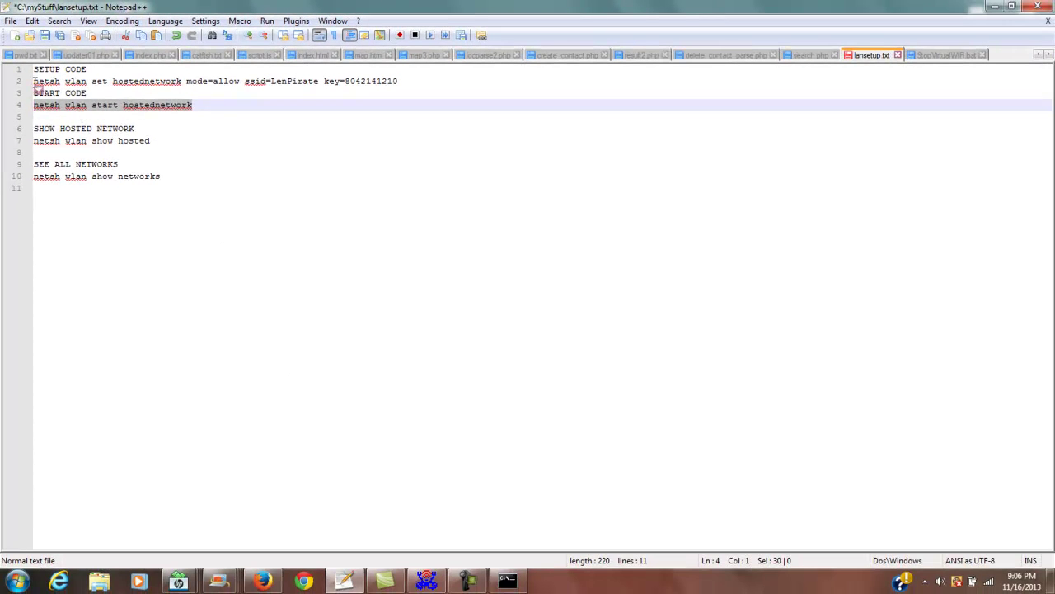
drag(35, 82, 317, 86)
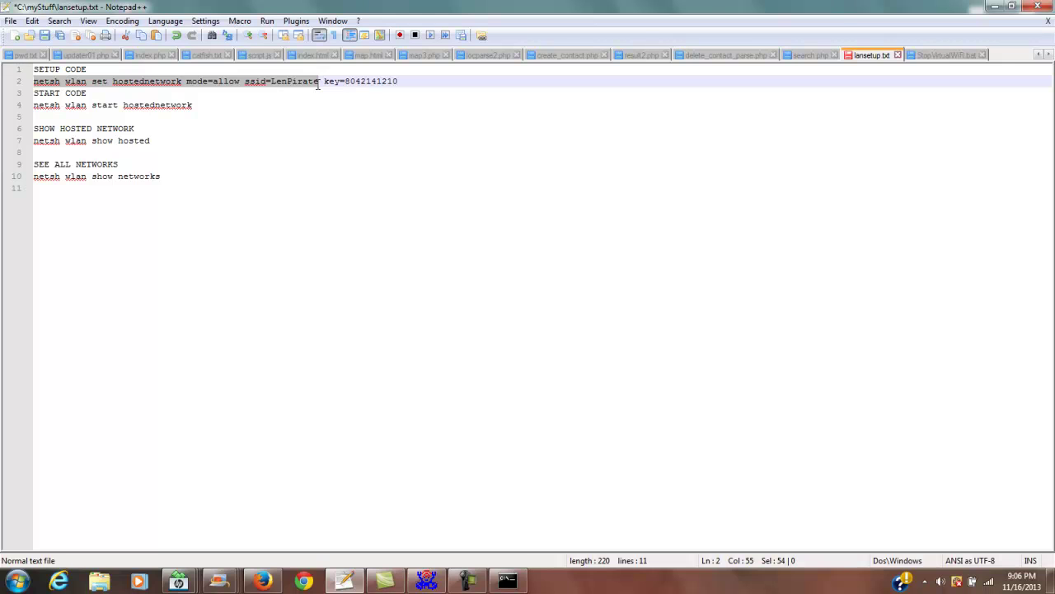
drag(317, 86, 399, 86)
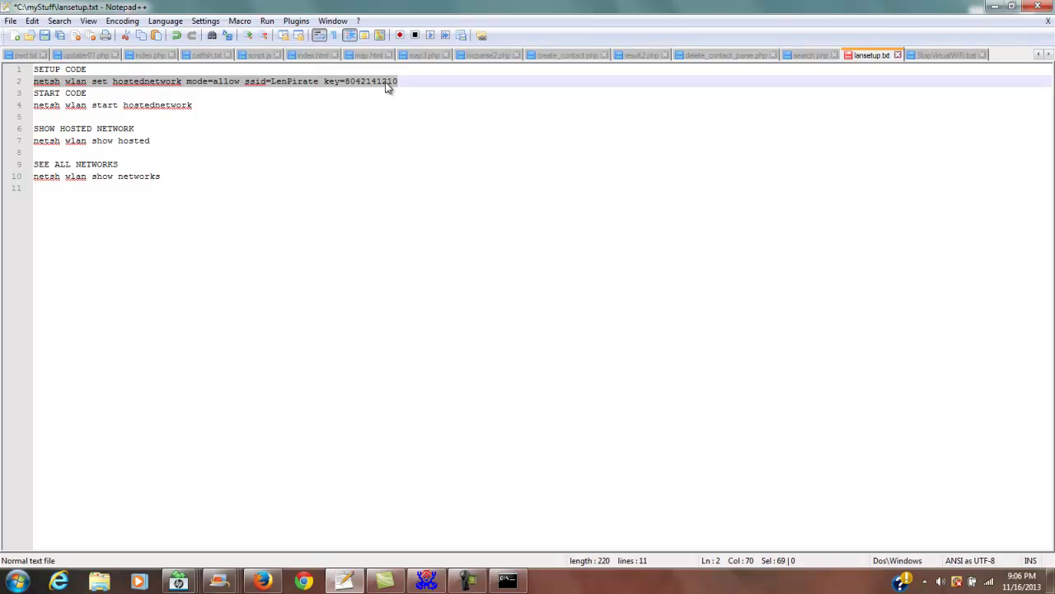
right_click(388, 88)
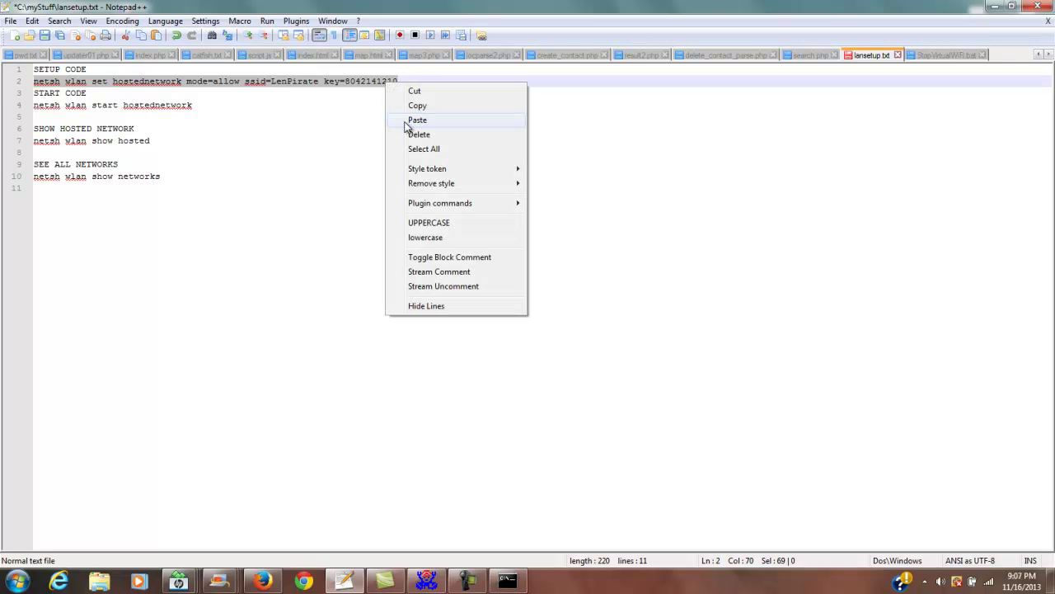
click(413, 105)
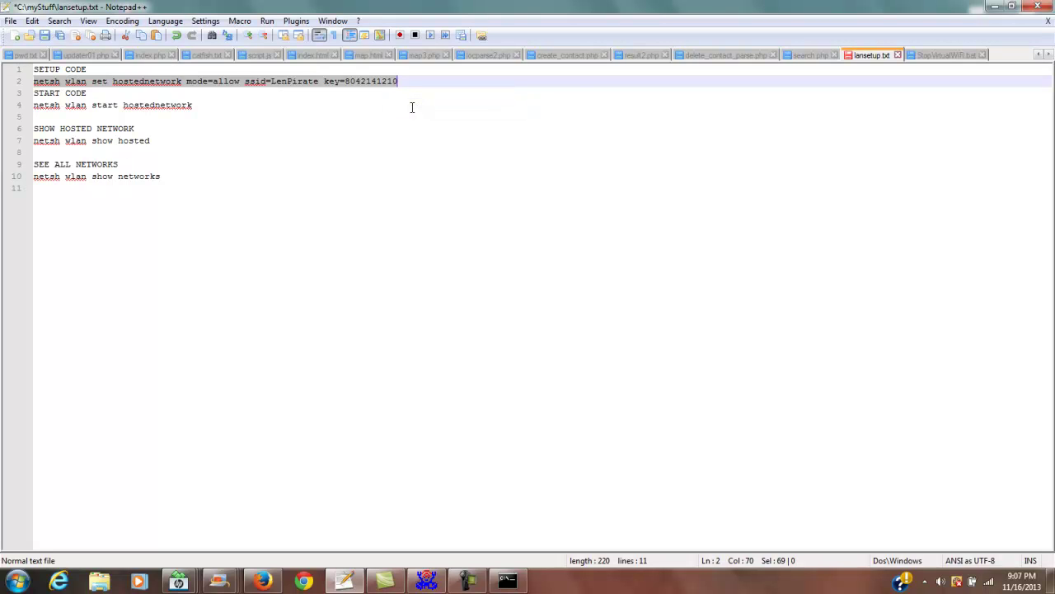
Run the copied netsh wlan set hostednetwork command in the Command Prompt with mode=allow, ssid=LenPirate and the network key.
click(995, 8)
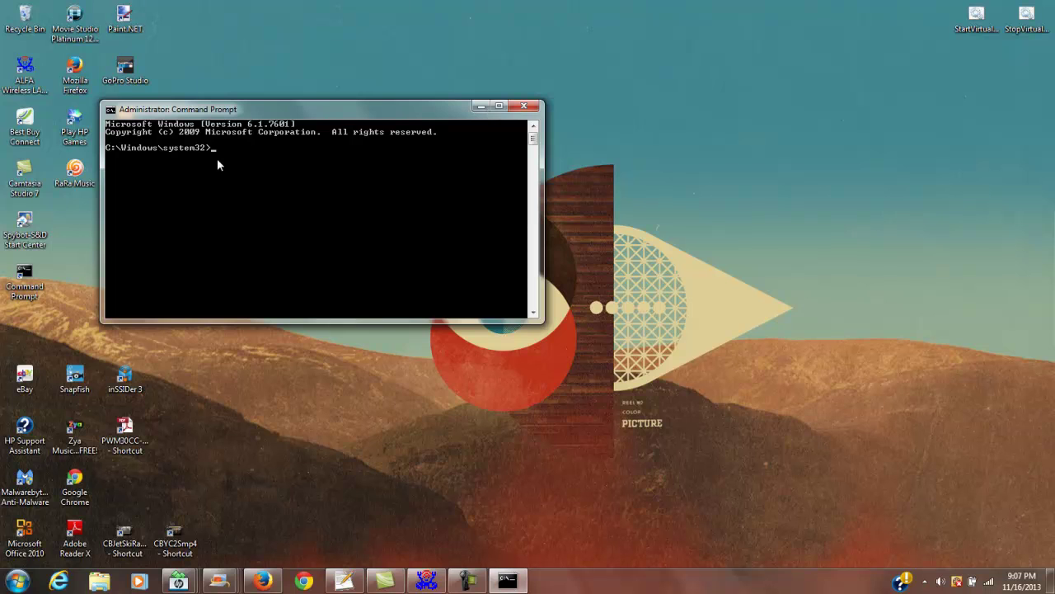
right_click(224, 149)
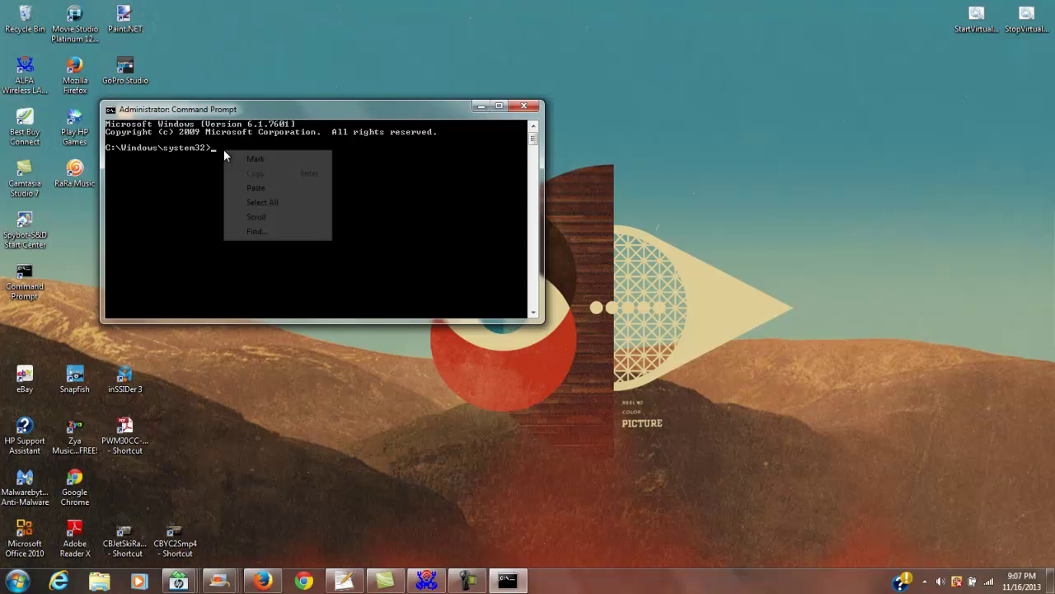
click(255, 188)
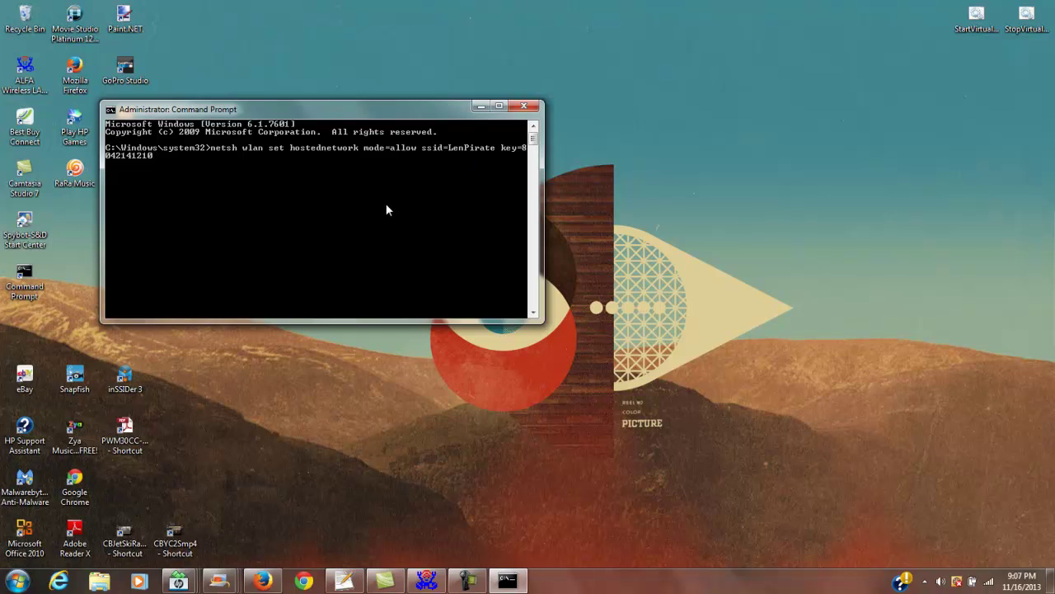
key(Return)
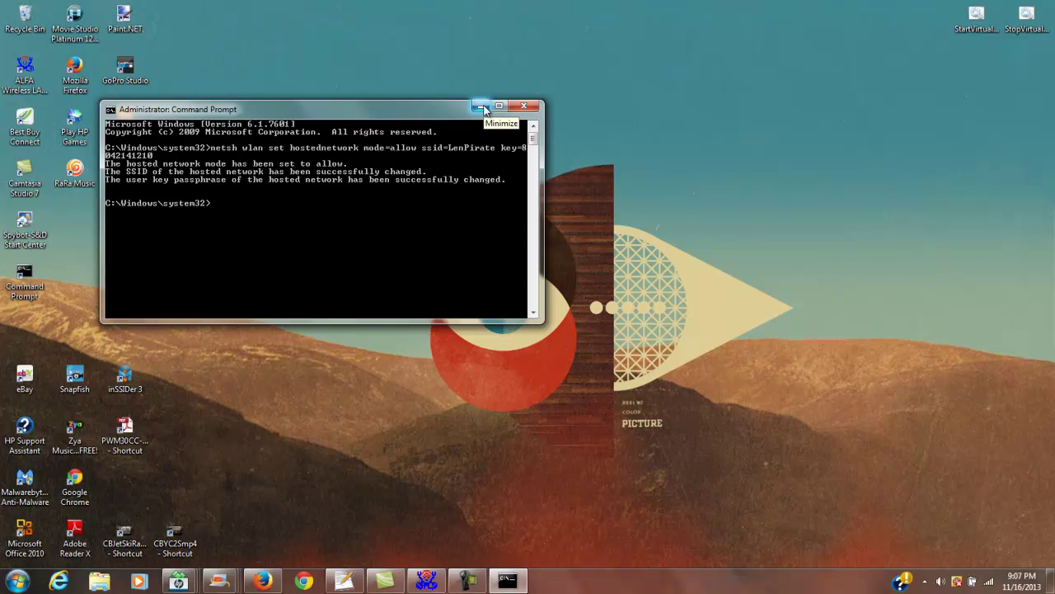
Open the network adapter settings in Control Panel and disable Wireless Network Connection 4.
click(10, 583)
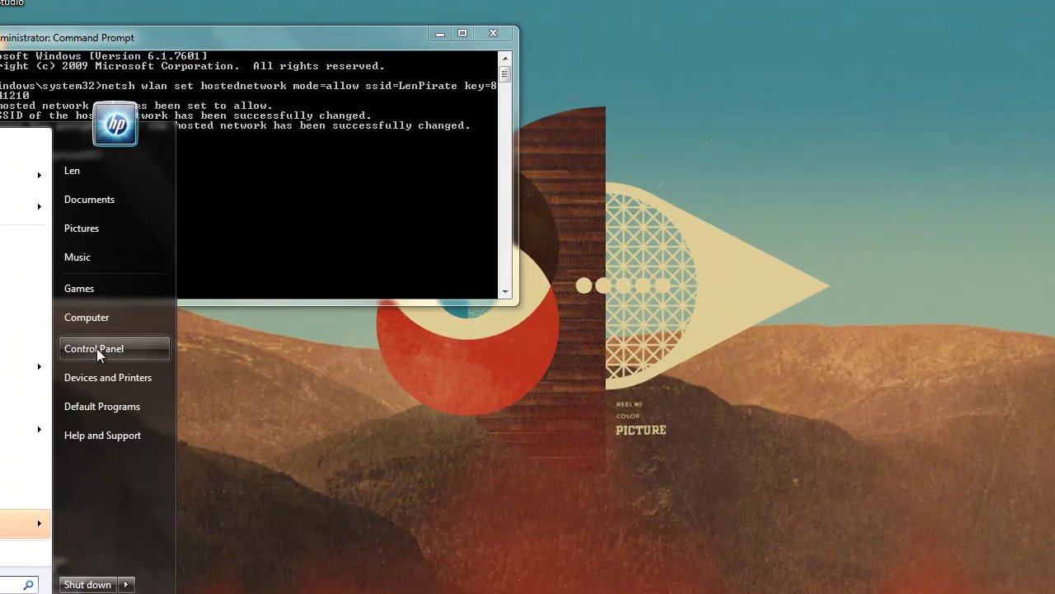
click(96, 348)
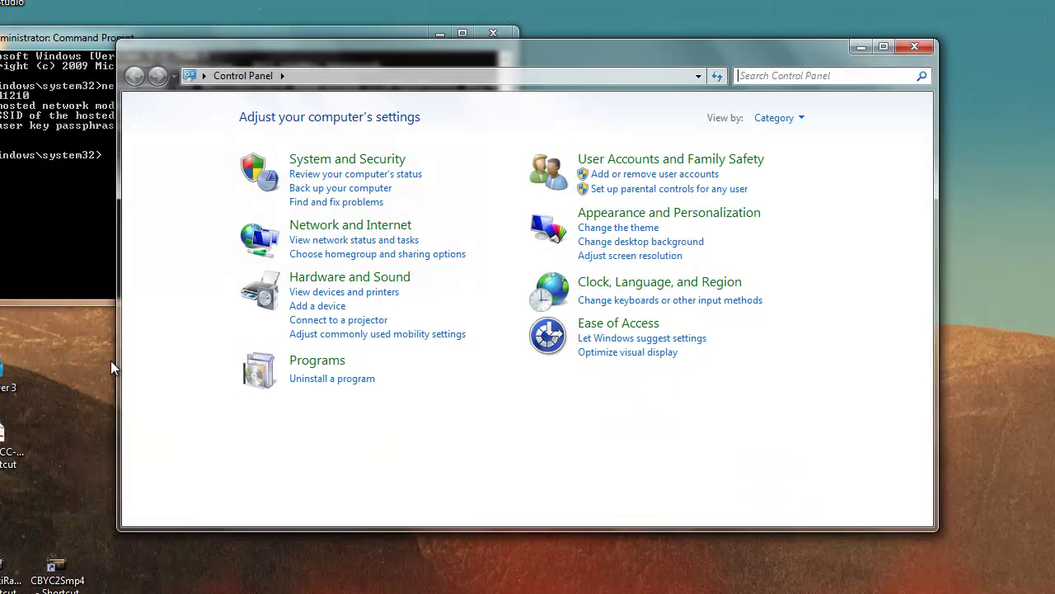
click(392, 233)
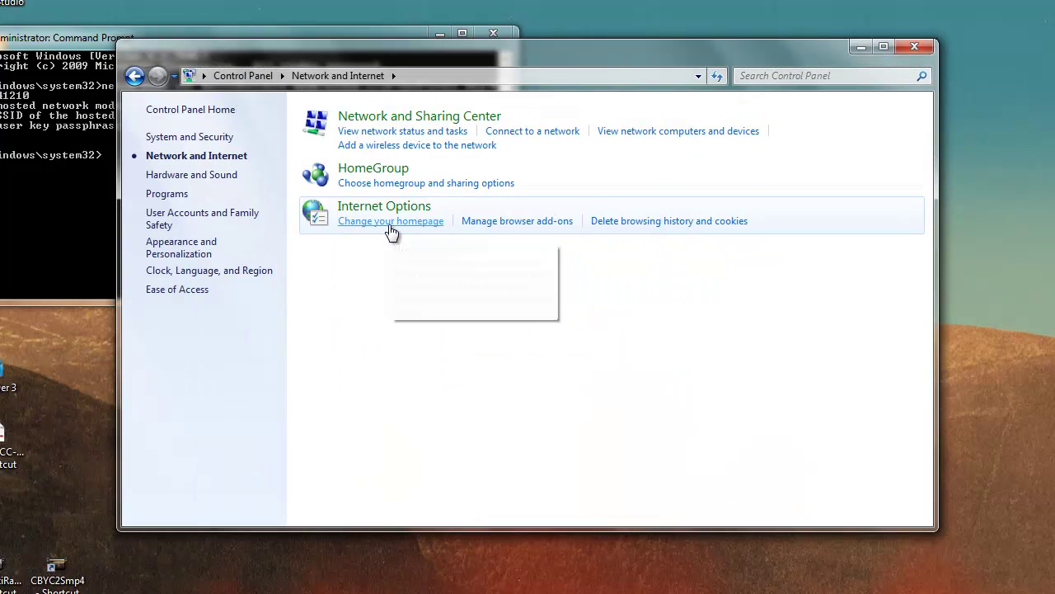
click(394, 118)
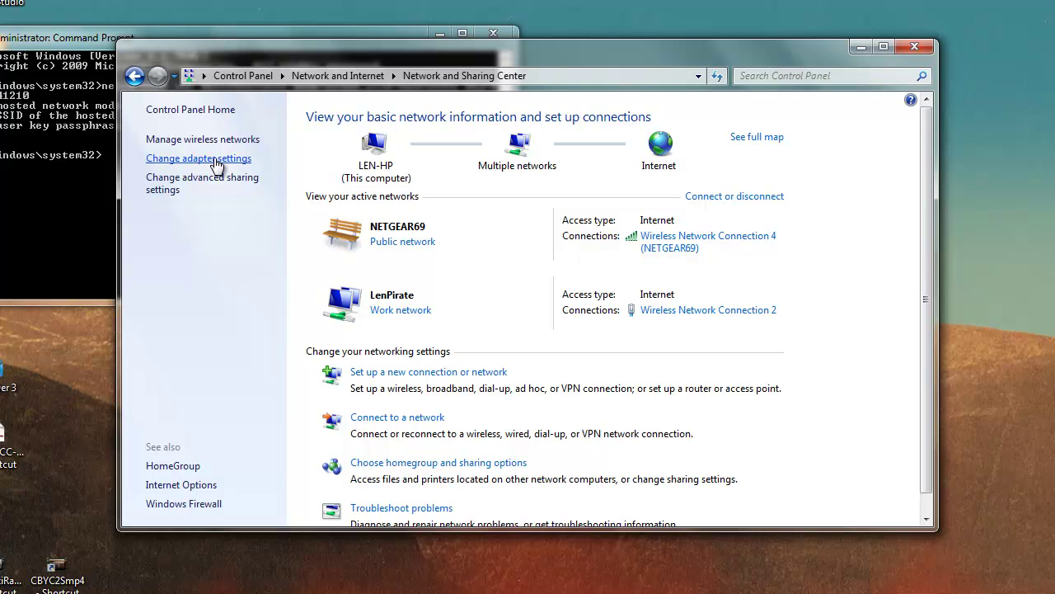
click(216, 163)
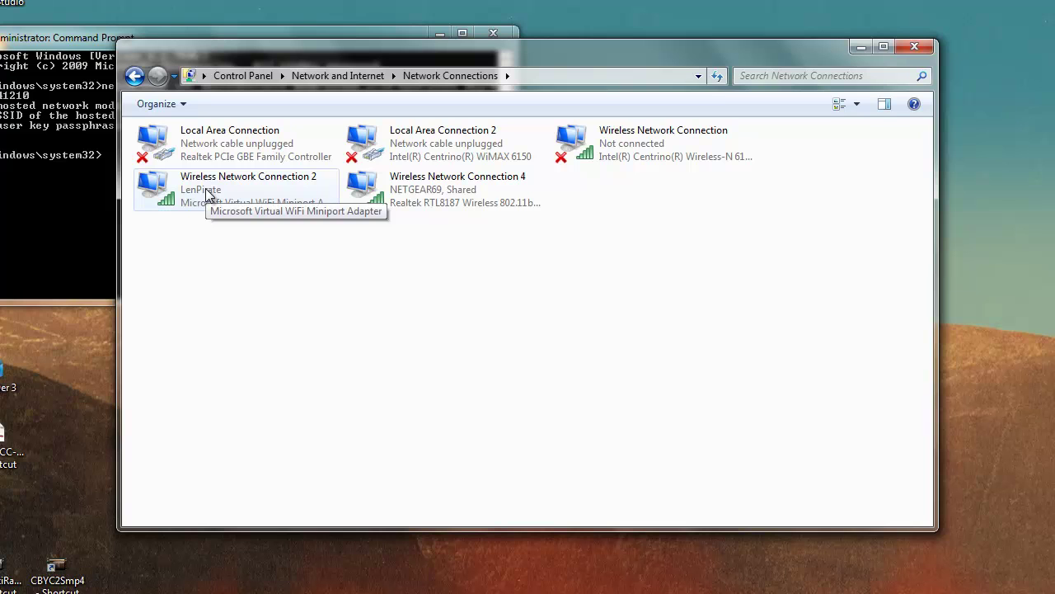
right_click(376, 195)
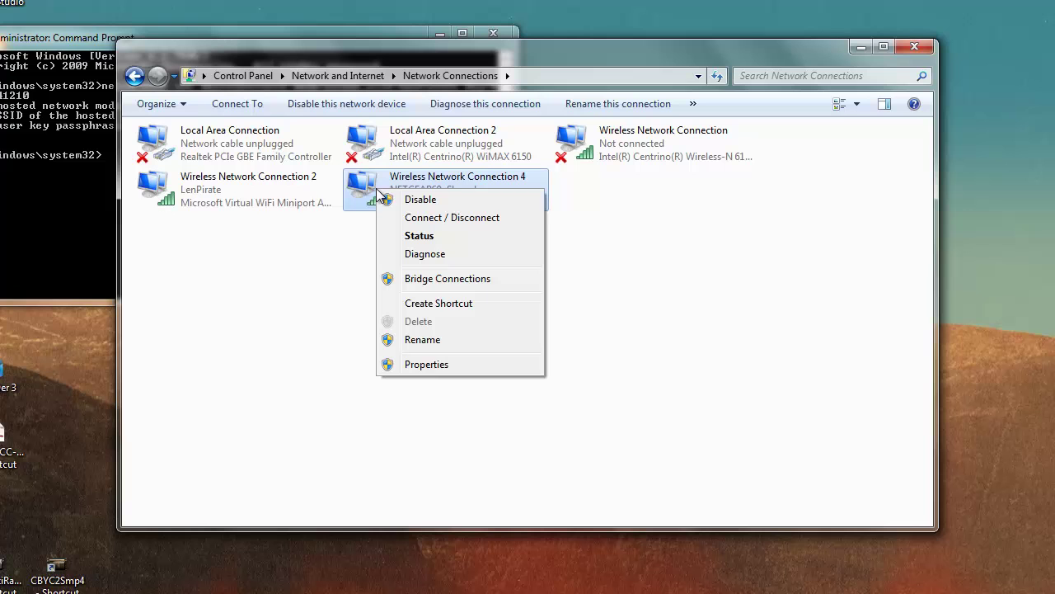
click(450, 200)
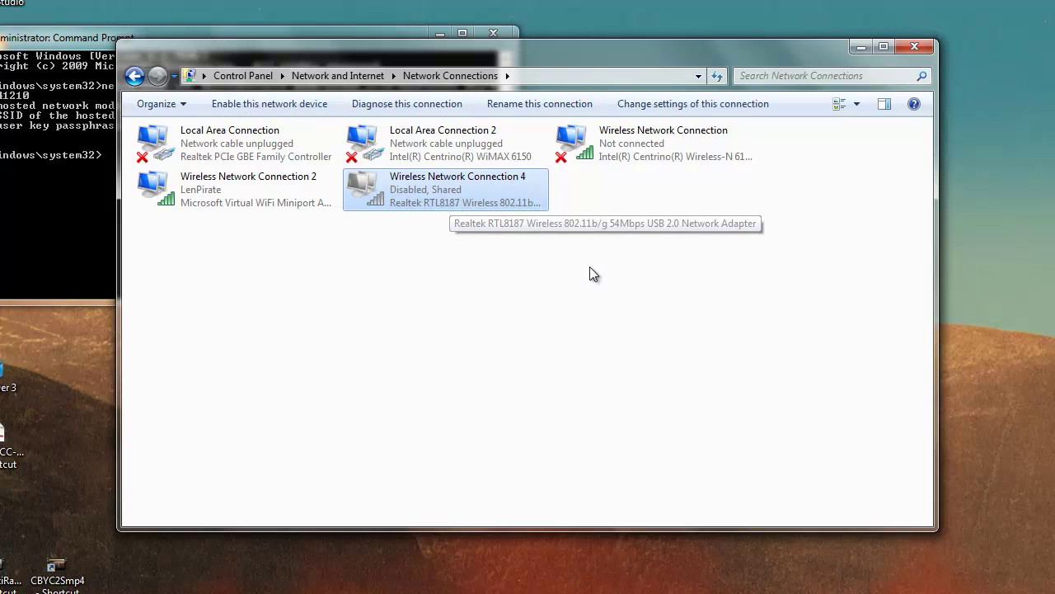
Disable the Microsoft Virtual WiFi adapter, Wireless Network Connection 2, and enable it again.
click(216, 188)
right_click(215, 188)
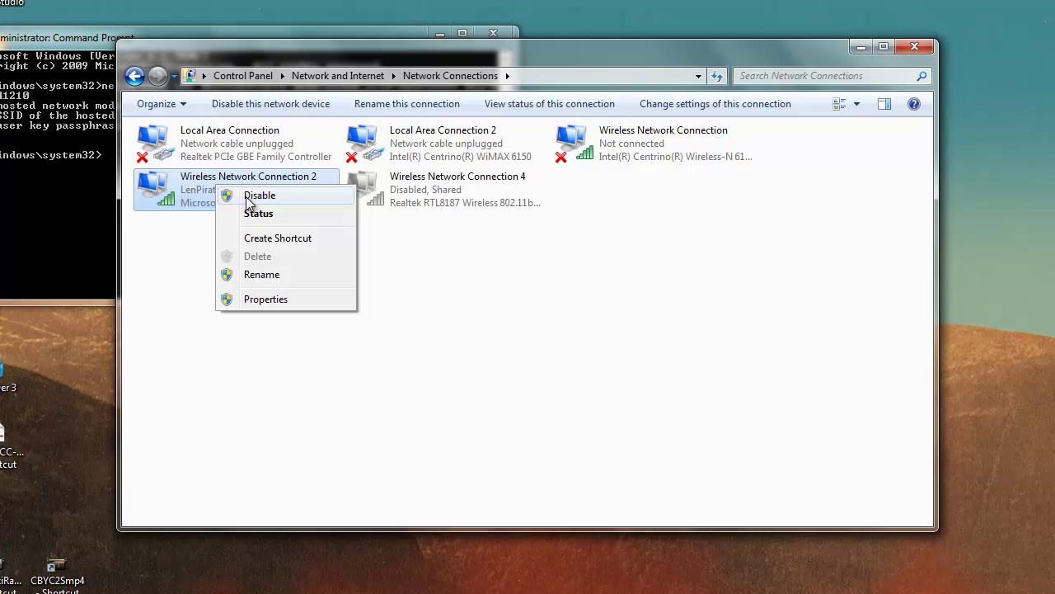
click(248, 198)
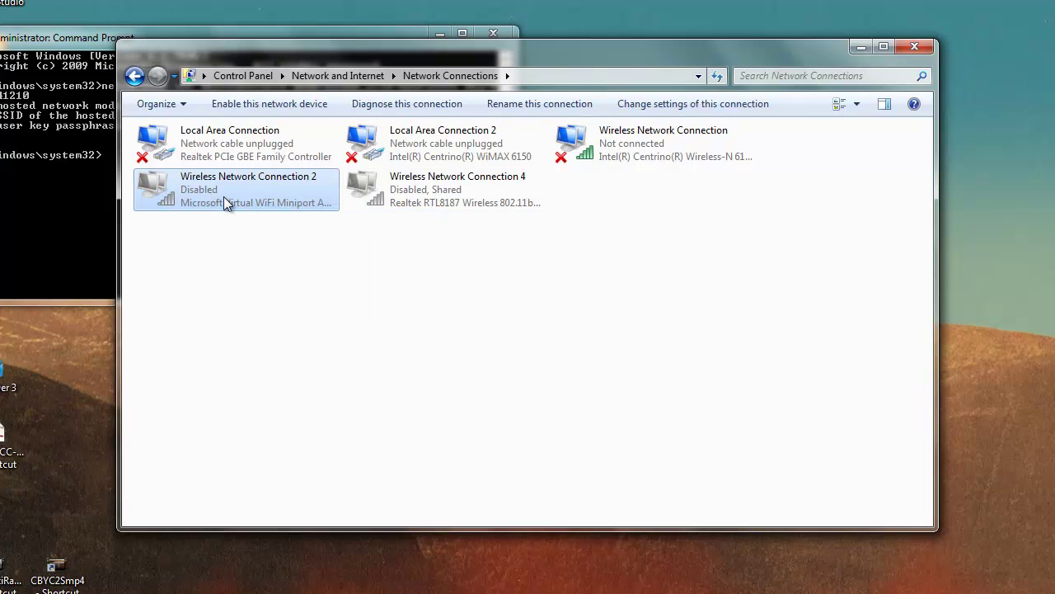
right_click(223, 197)
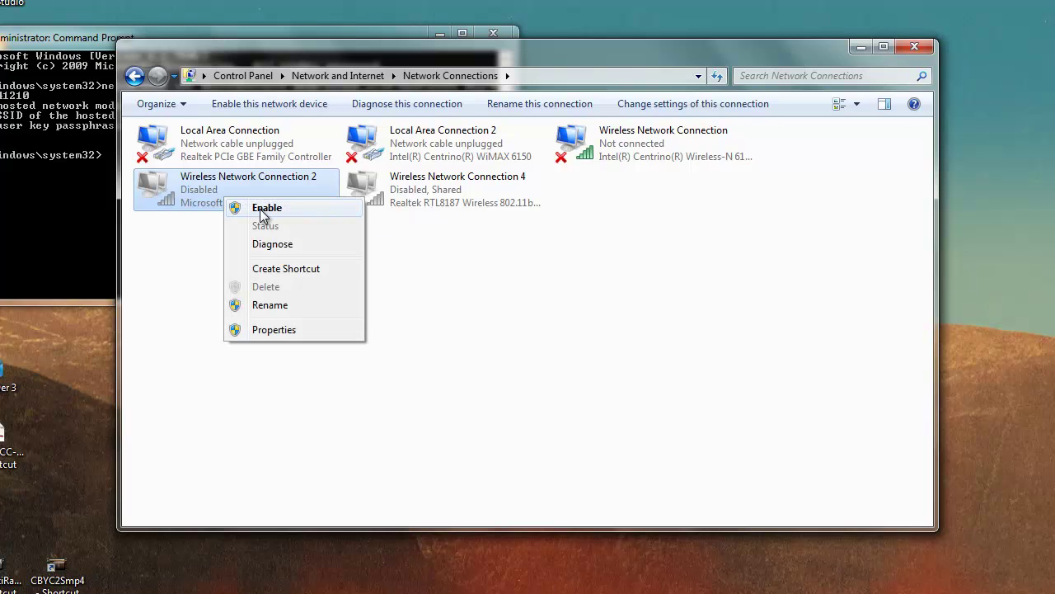
click(265, 208)
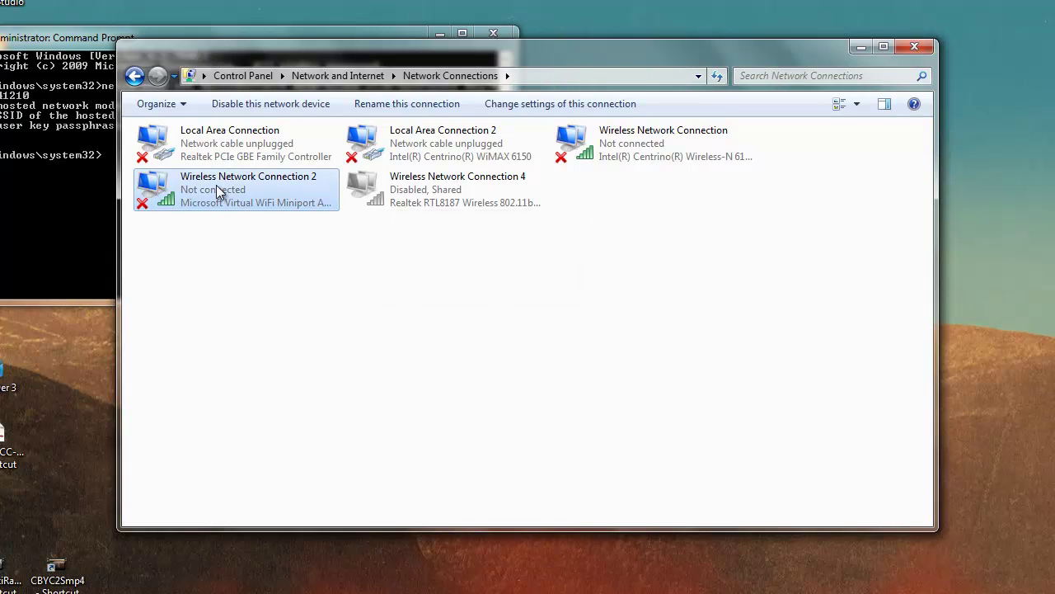
Turn off Internet Connection Sharing for Wireless Network Connection 4 in its properties and apply the change.
click(428, 191)
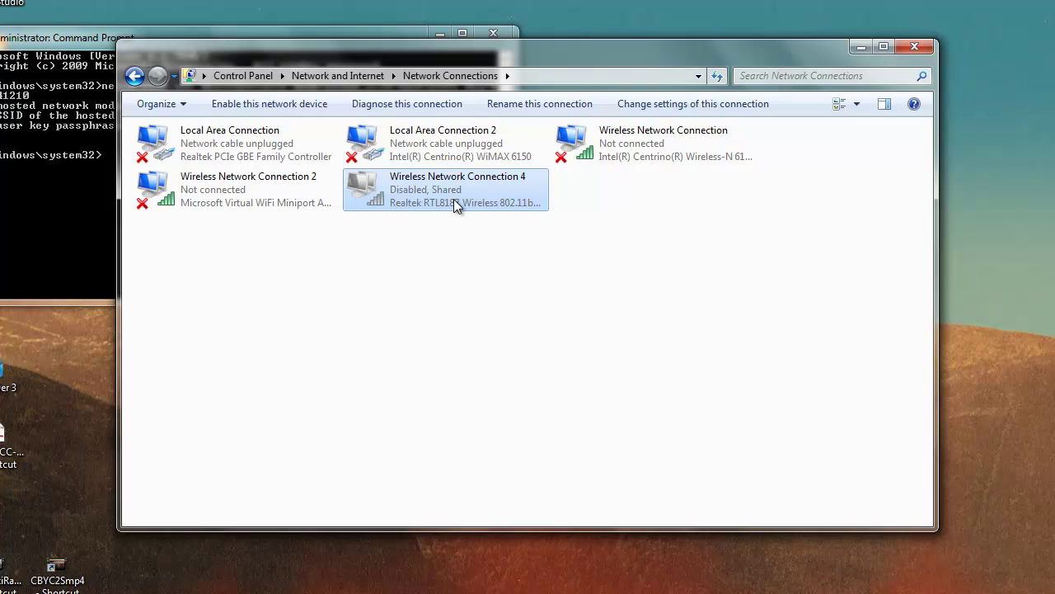
right_click(453, 202)
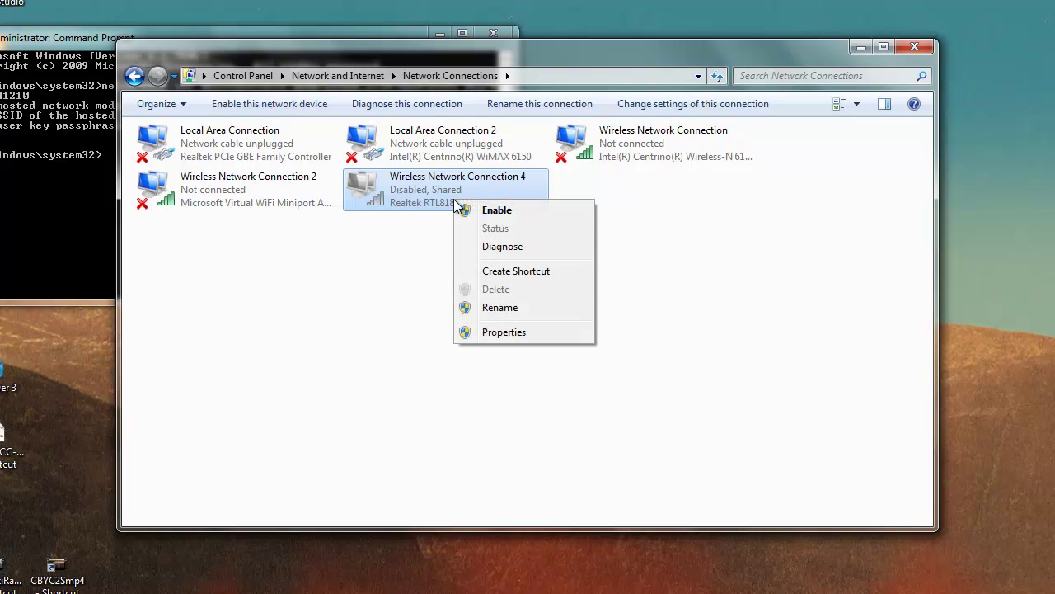
click(512, 333)
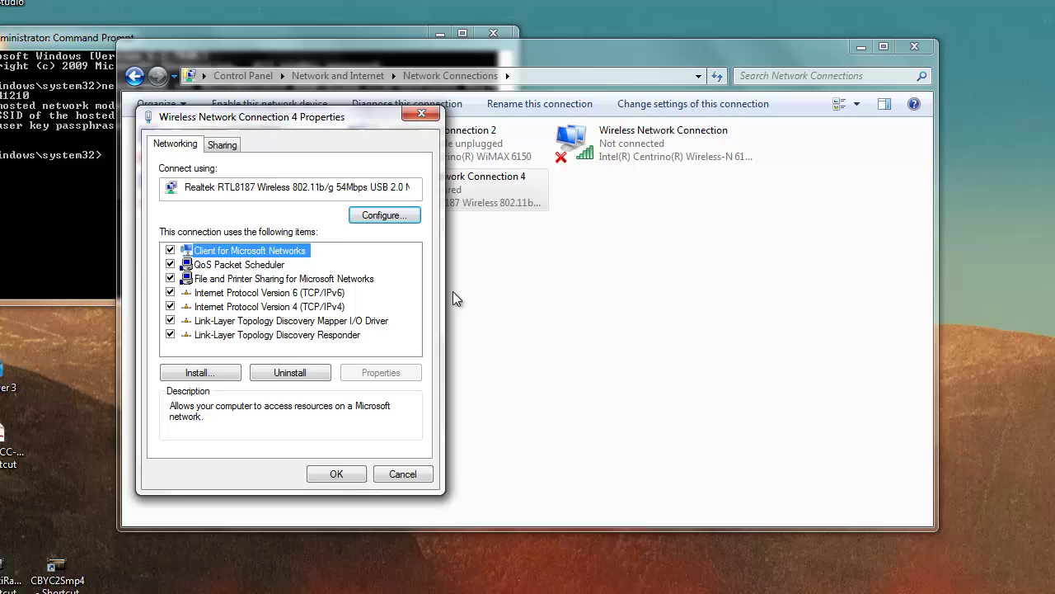
click(227, 148)
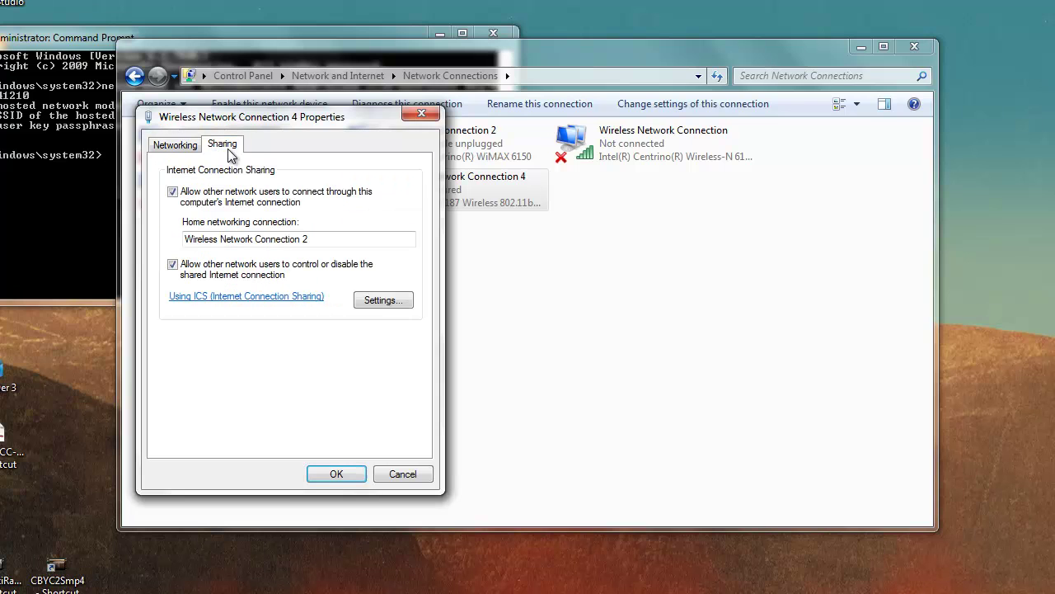
click(174, 193)
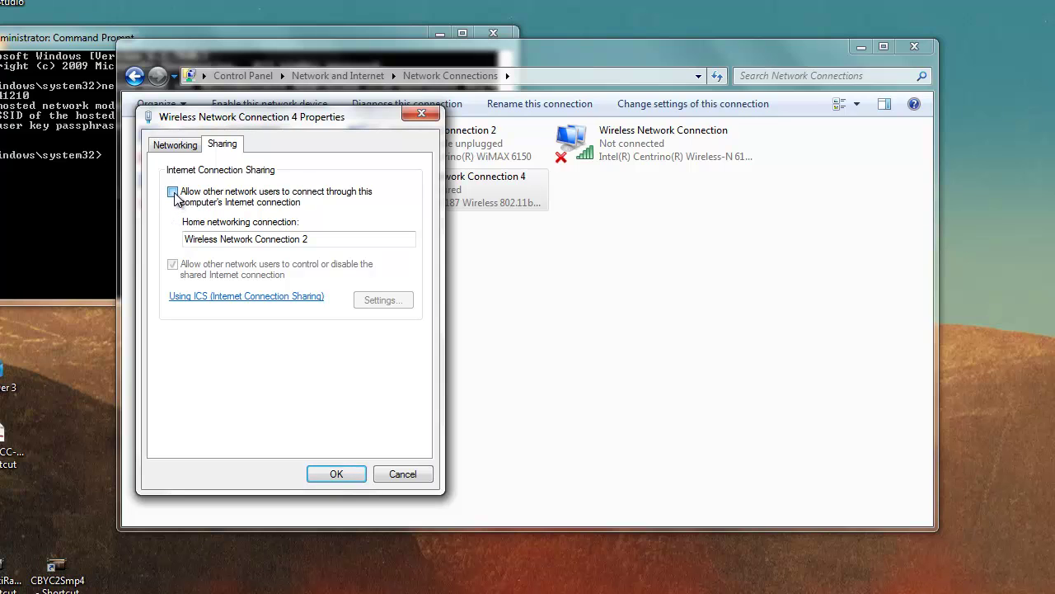
click(173, 193)
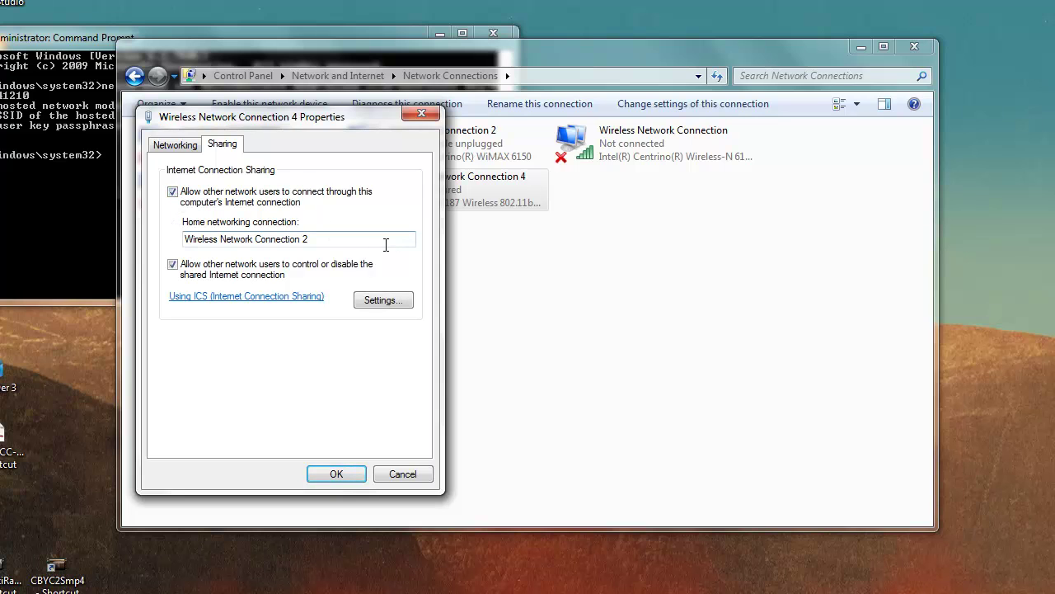
click(174, 192)
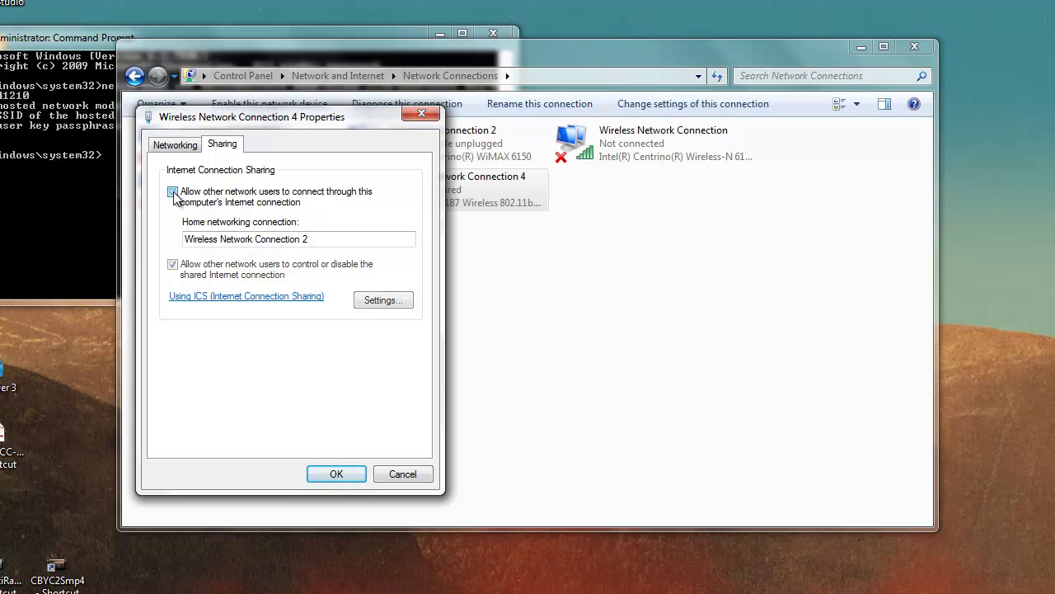
click(355, 476)
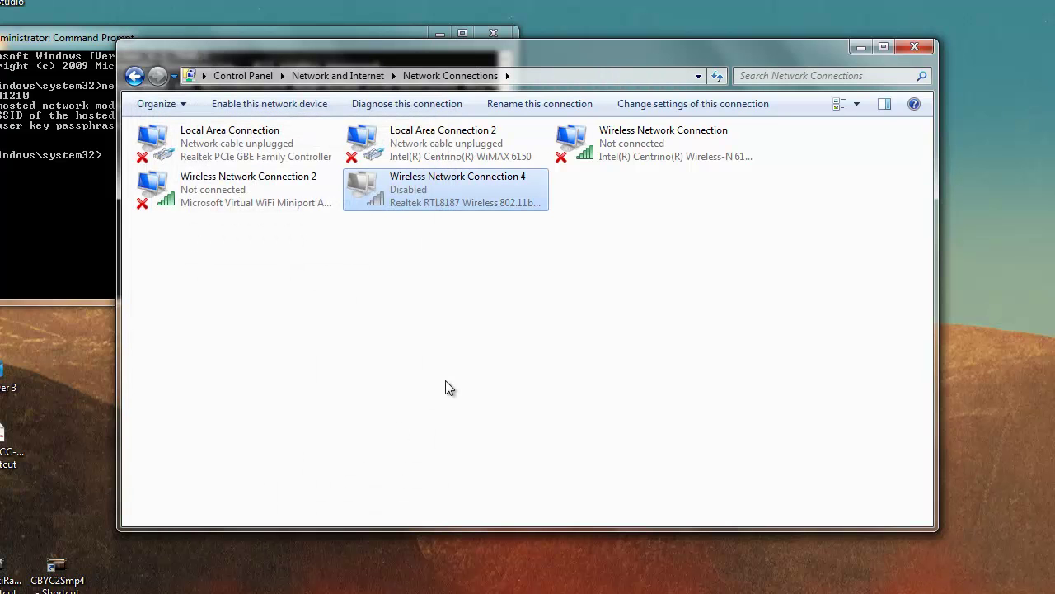
Turn on Internet Connection Sharing for Wireless Network Connection 4, with Wireless Network Connection 2 as the home networking connection, and apply it.
right_click(441, 188)
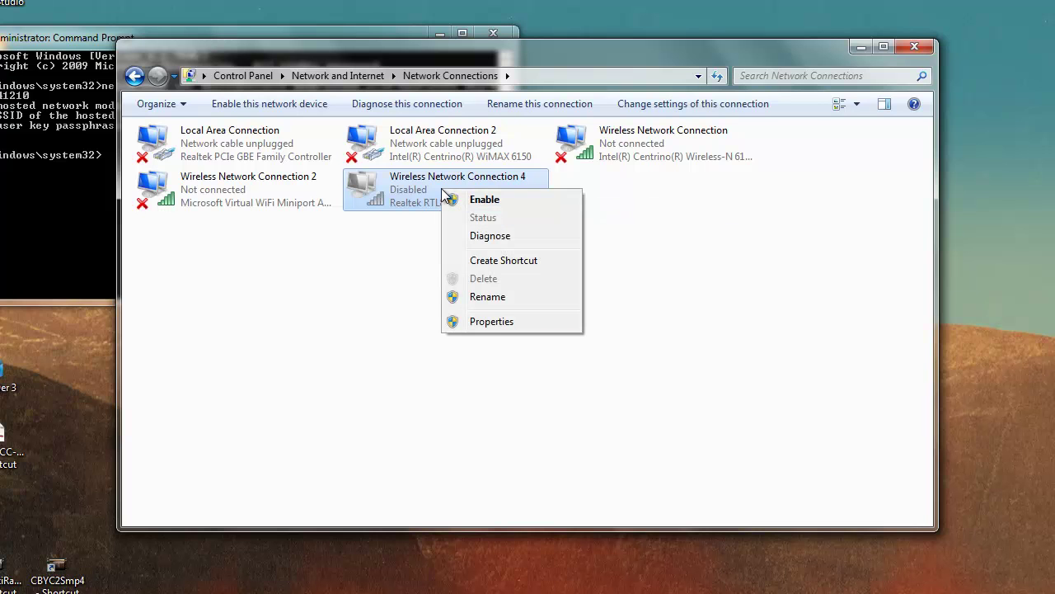
click(496, 323)
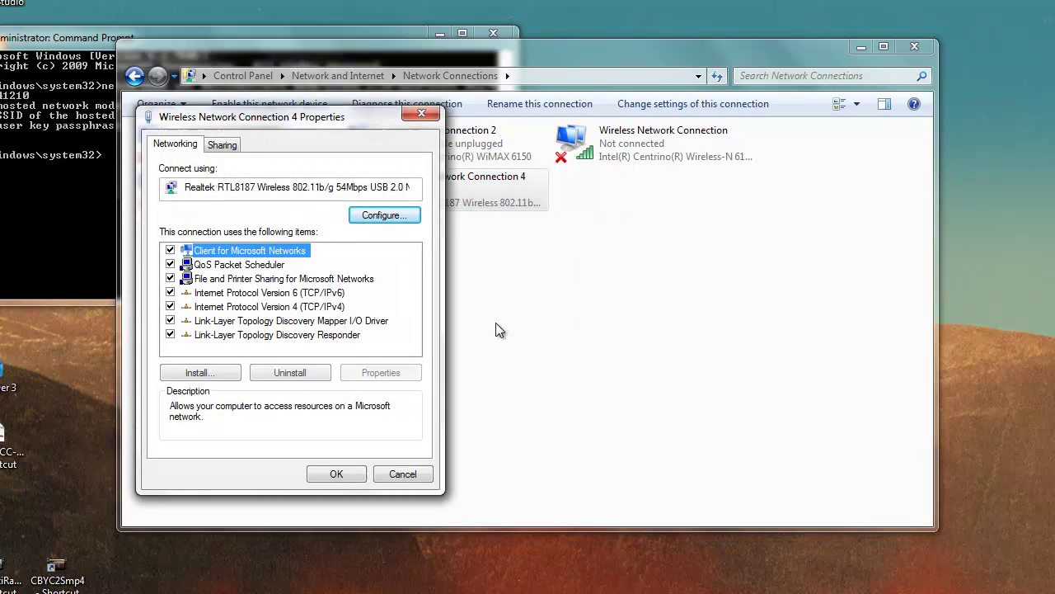
click(223, 145)
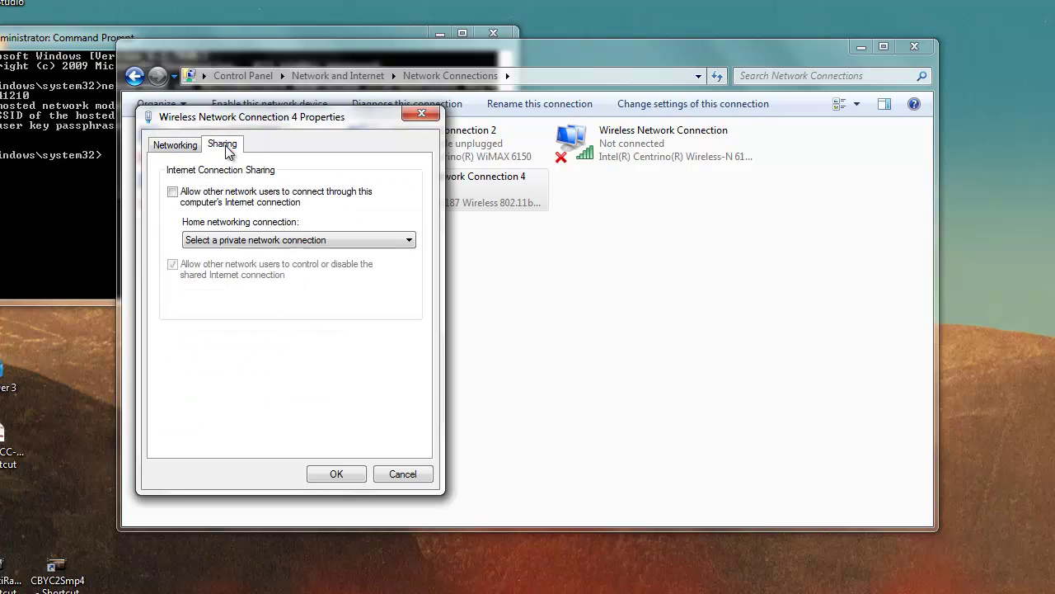
click(173, 193)
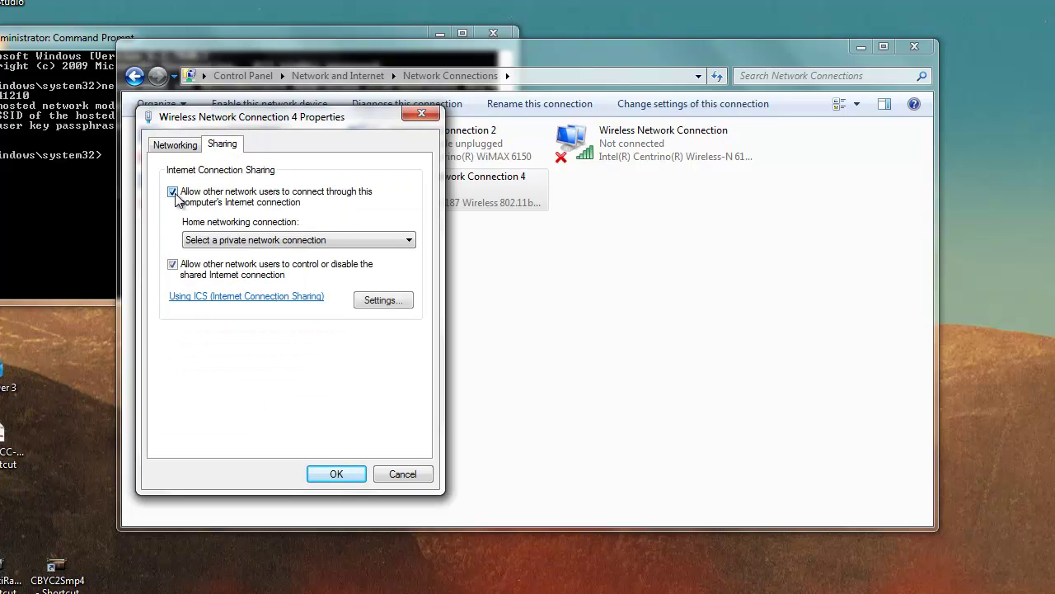
click(409, 241)
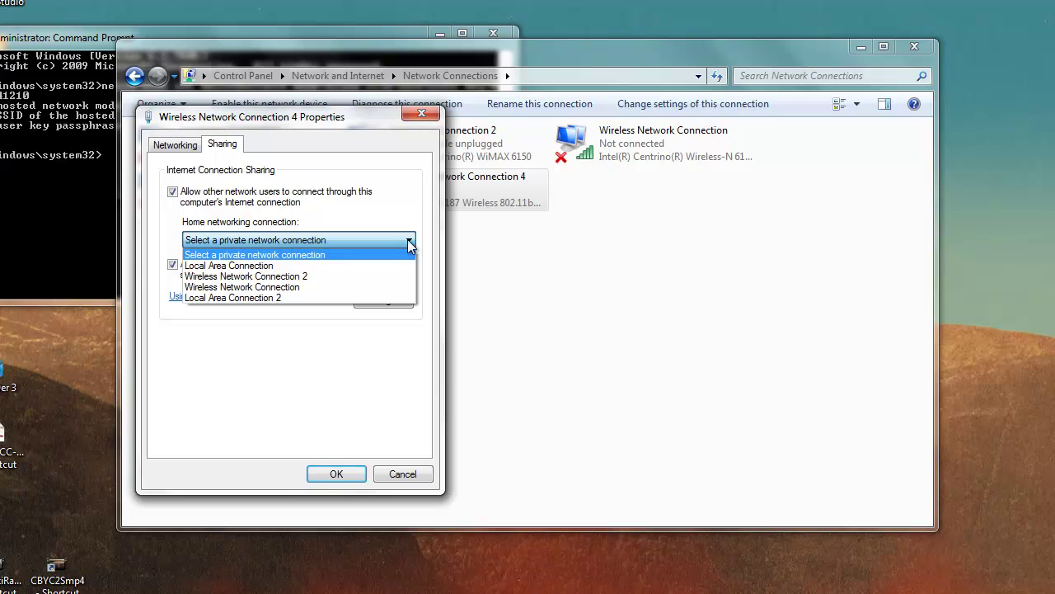
click(310, 117)
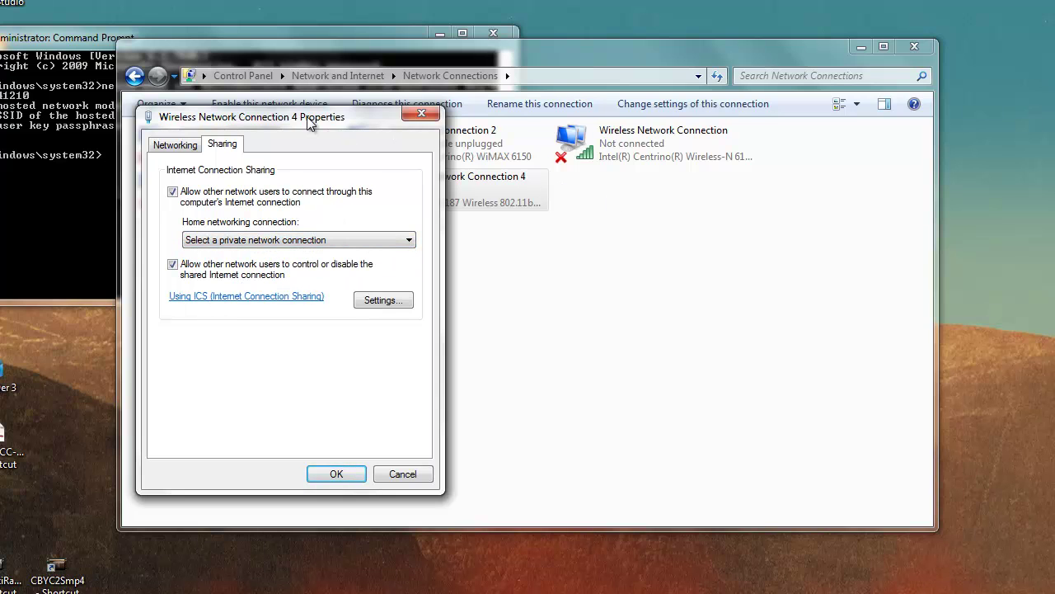
drag(310, 122, 687, 182)
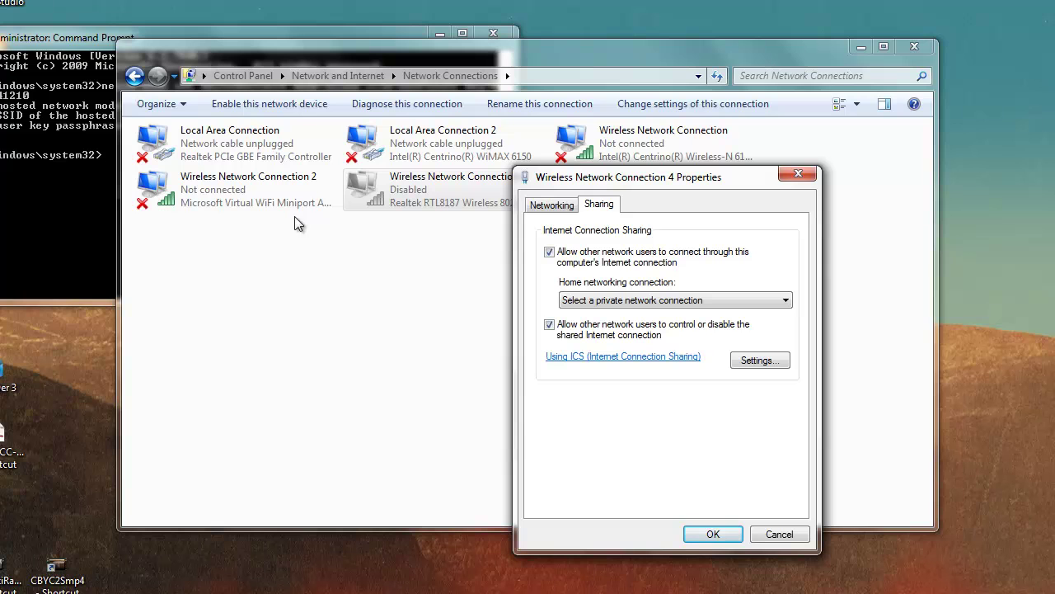
click(788, 302)
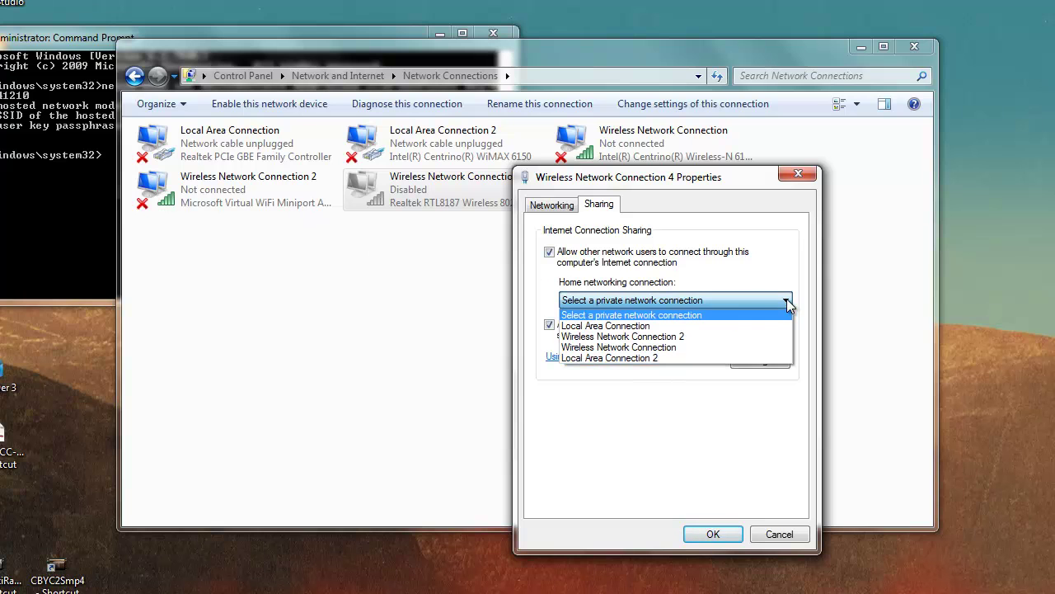
click(693, 336)
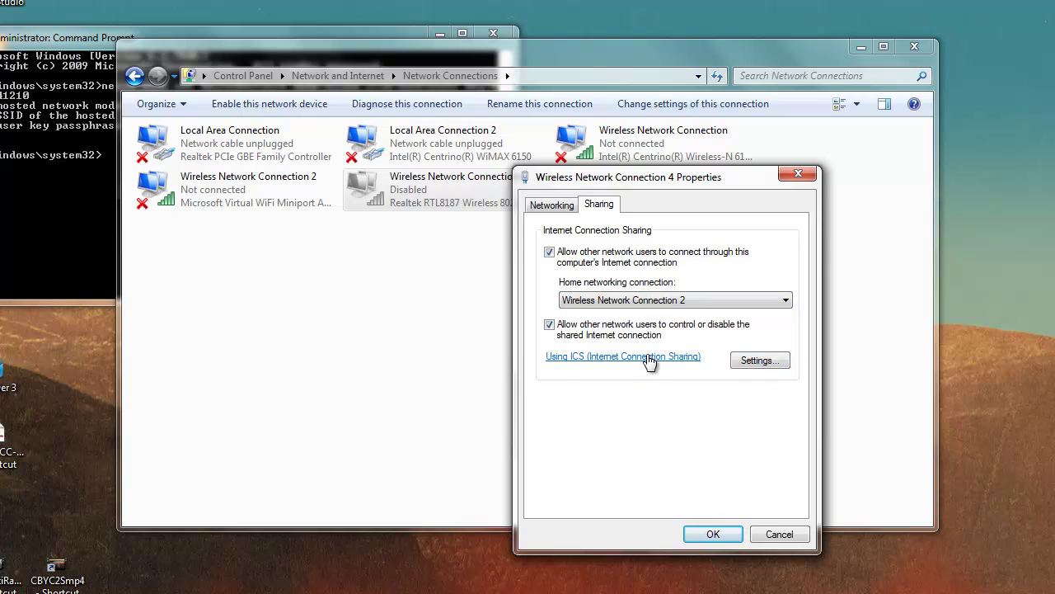
click(711, 533)
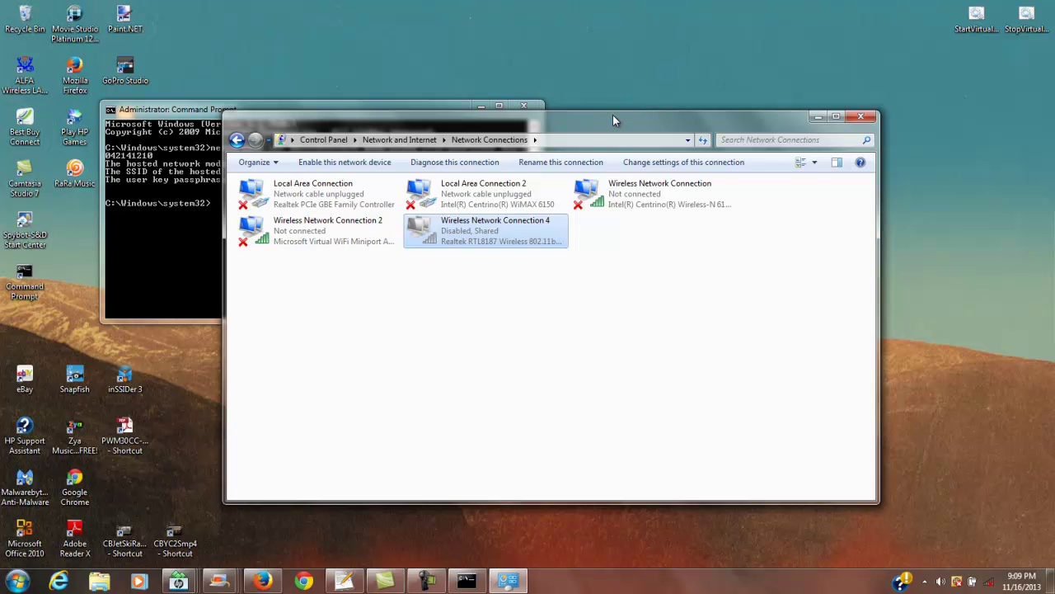
Enable the Realtek adapter, Wireless Network Connection 4.
right_click(468, 232)
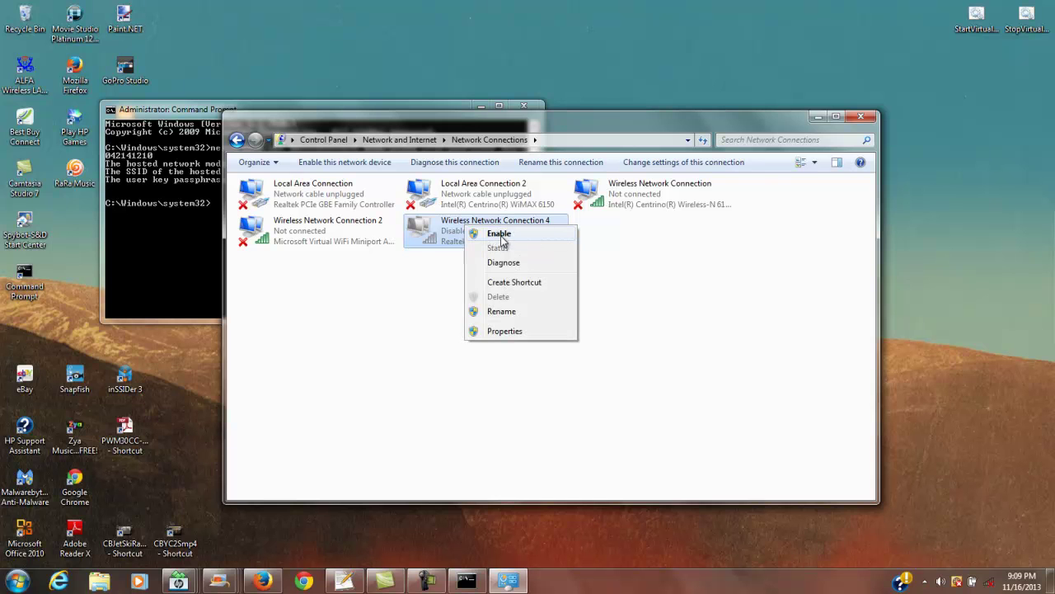
click(500, 236)
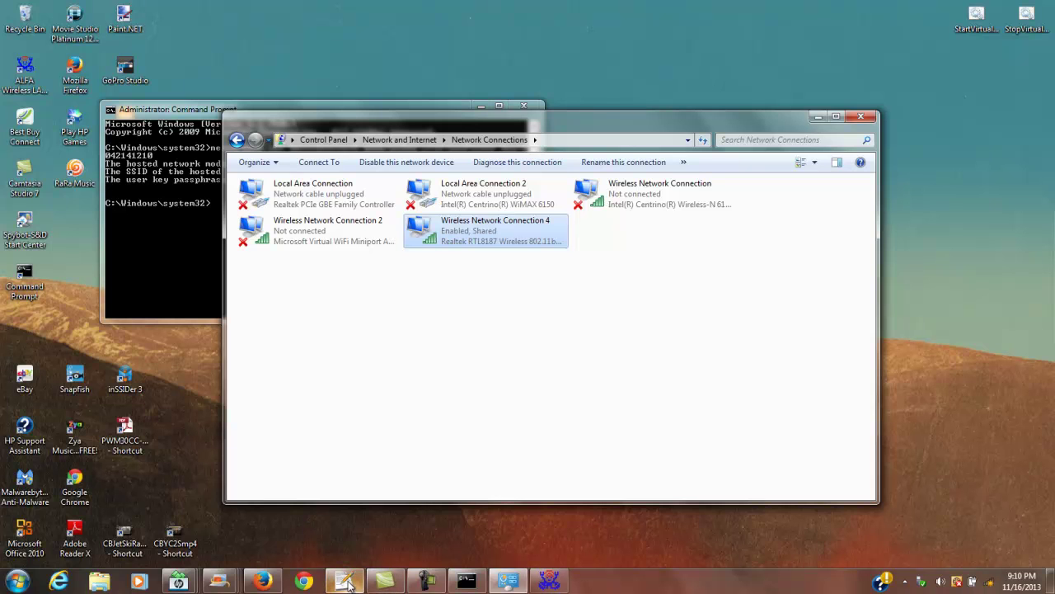
mouse_move(344, 581)
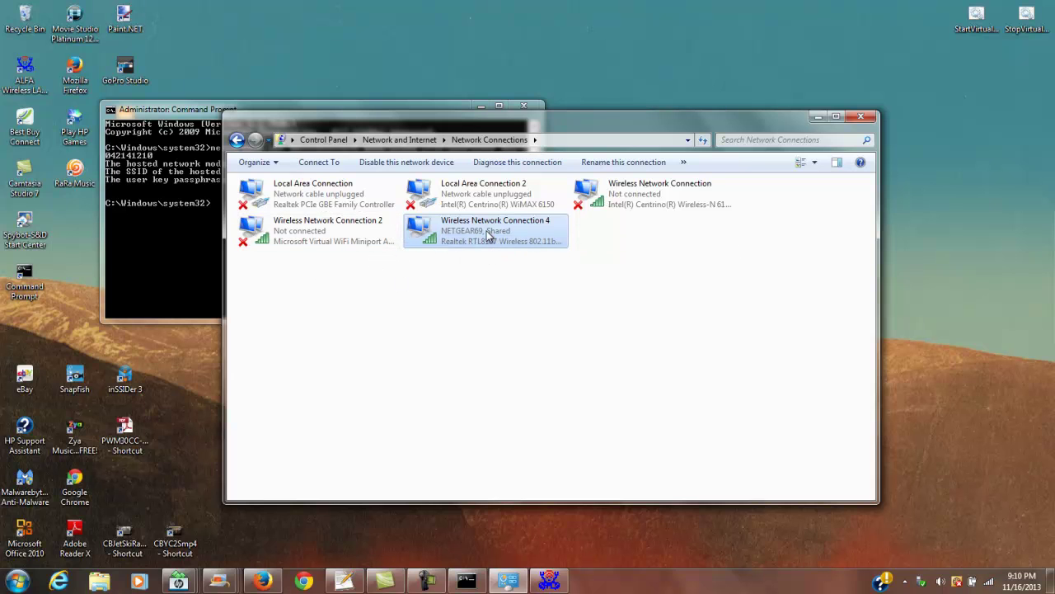
right_click(490, 236)
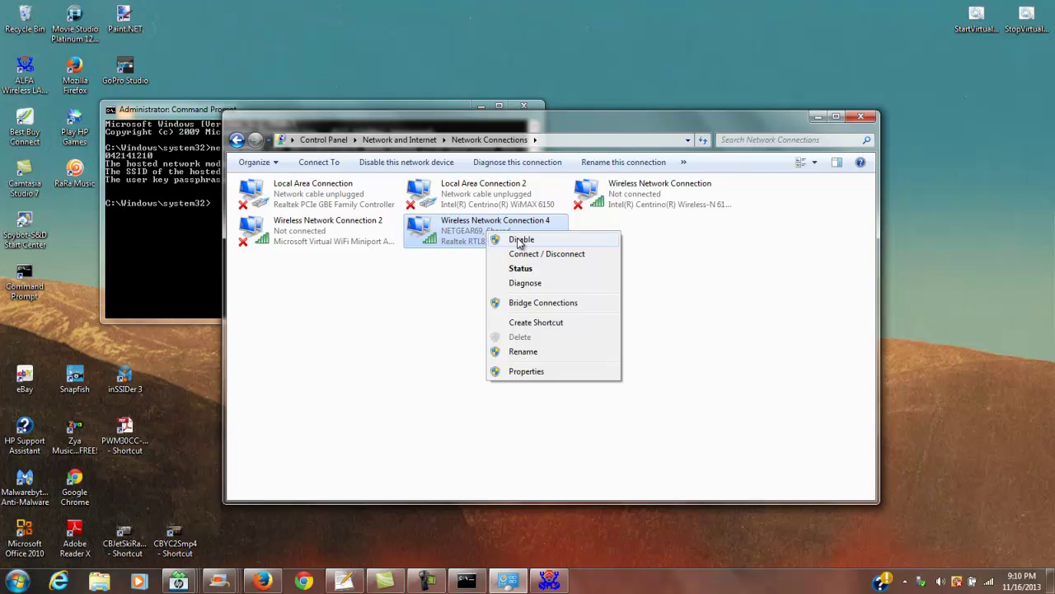
click(429, 336)
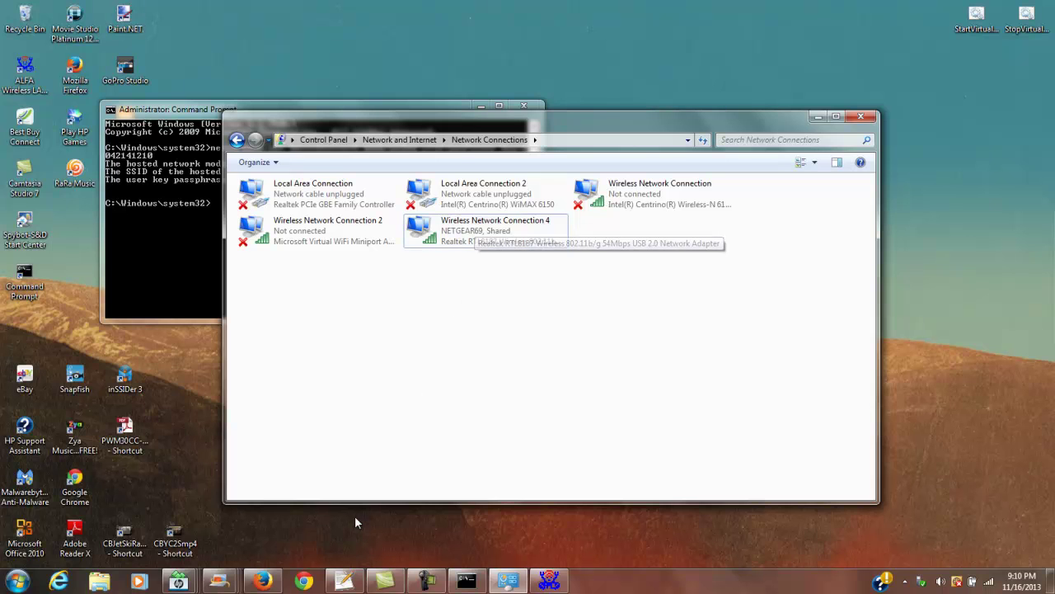
Switch to Notepad++, copy the command "netsh wlan start hostednetwork" from lansetup.txt, and minimize the editor.
click(349, 583)
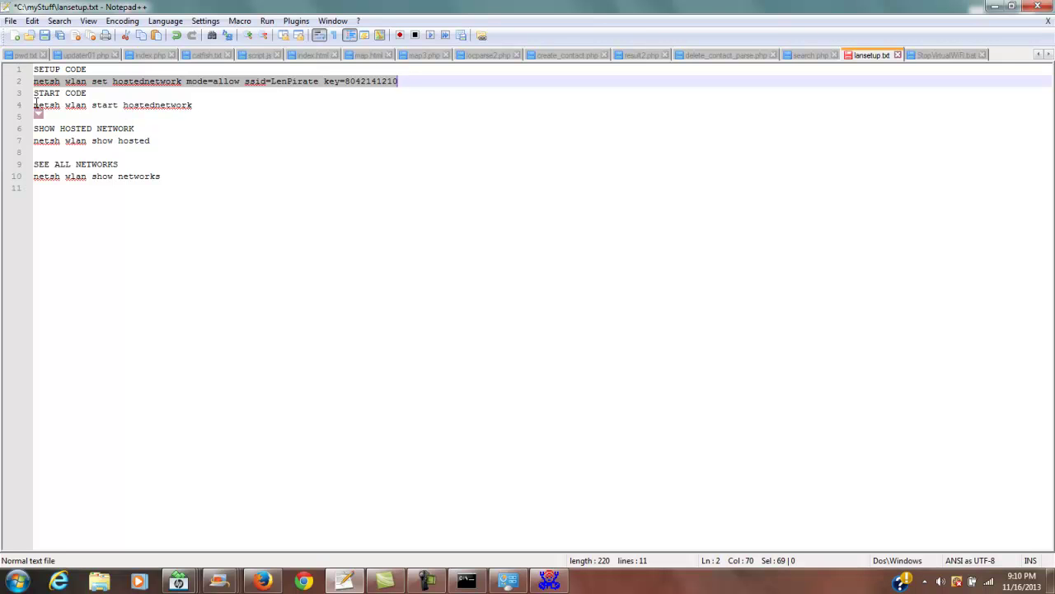
click(77, 105)
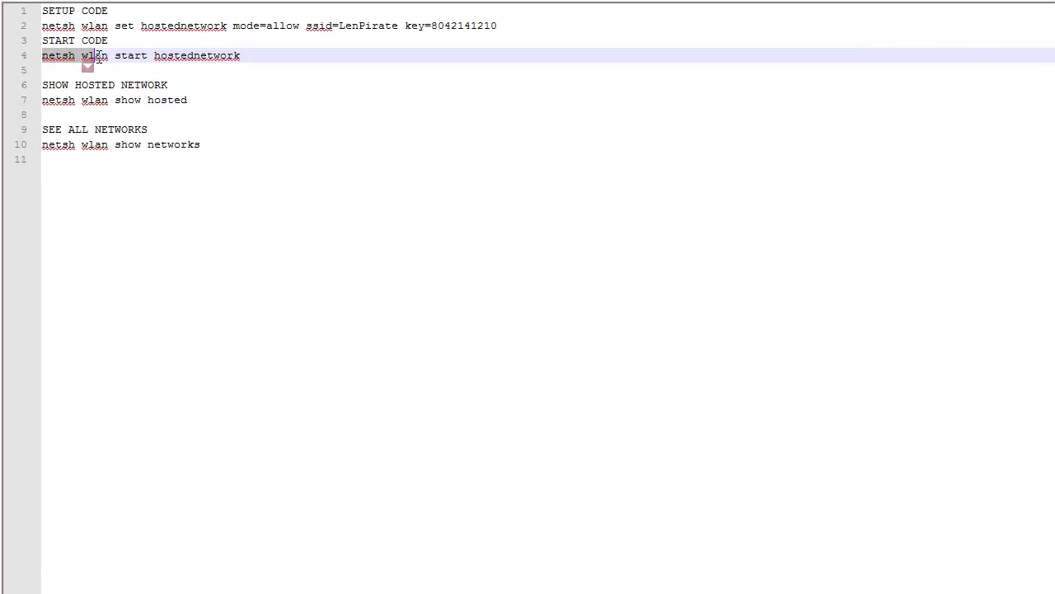
drag(97, 56, 243, 66)
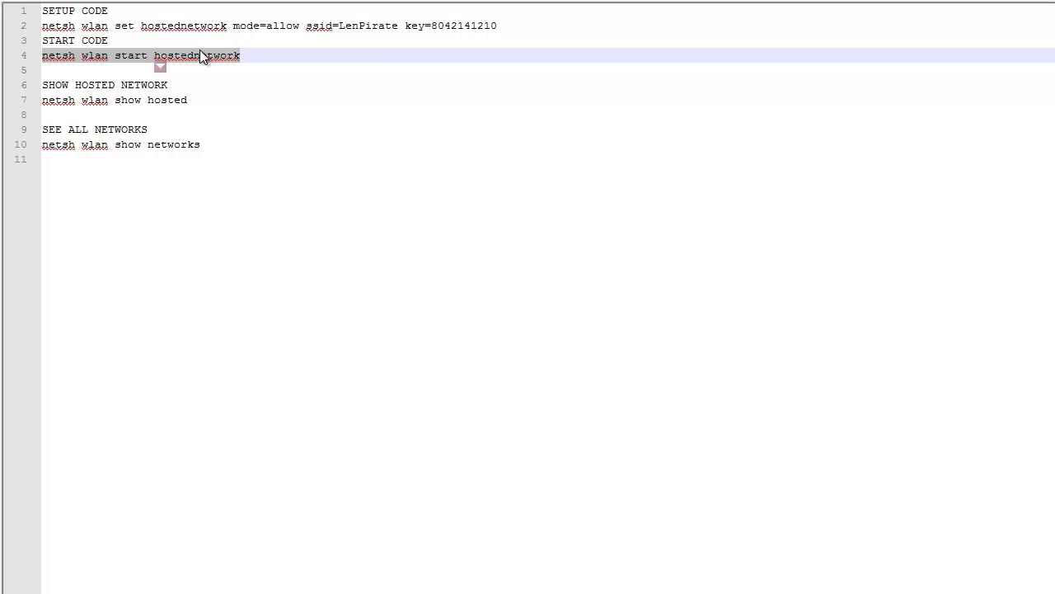
right_click(204, 56)
click(243, 85)
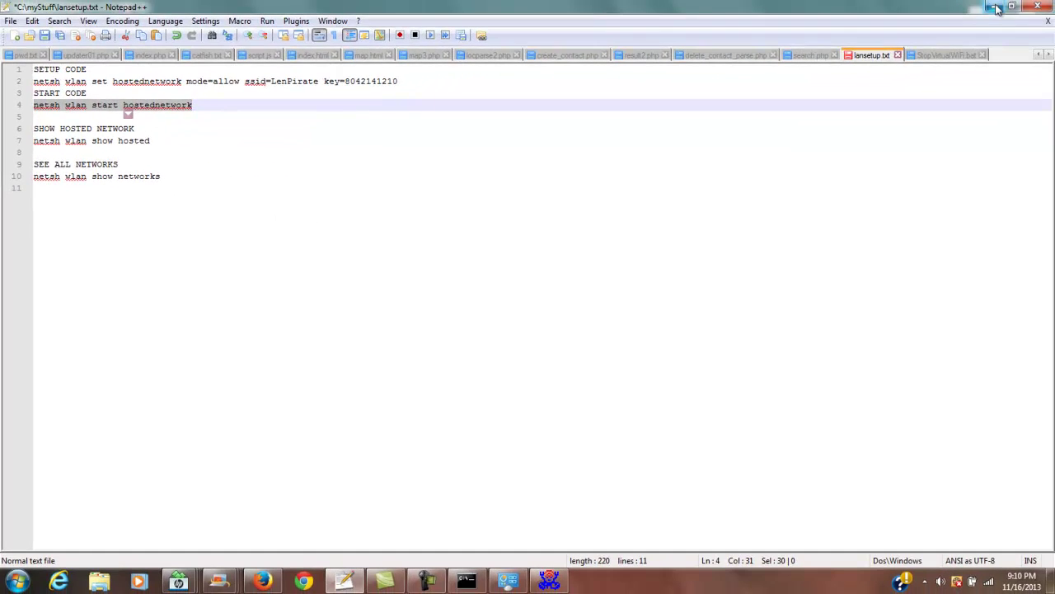
click(994, 7)
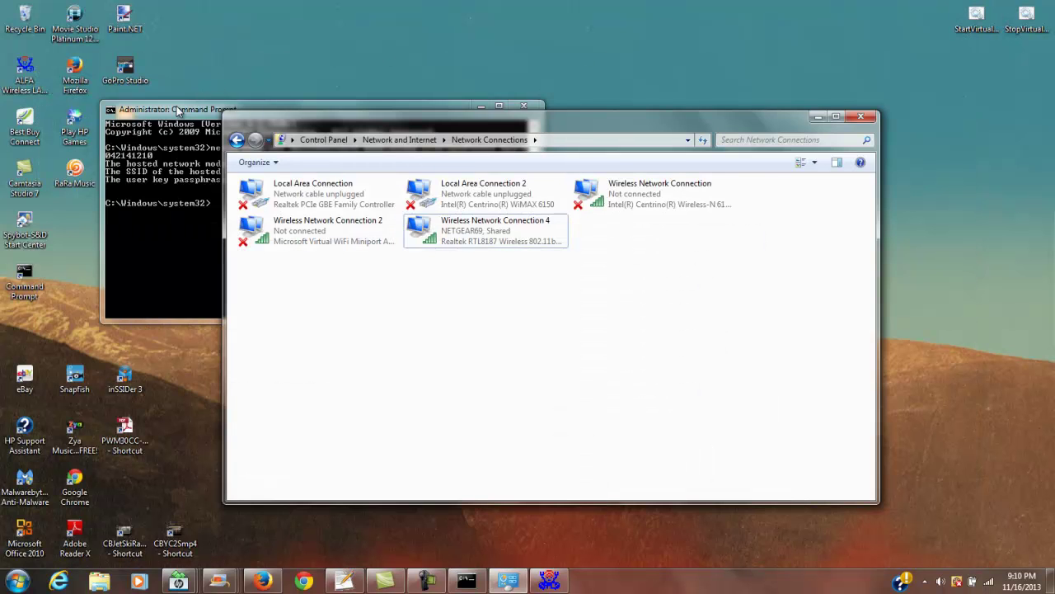
Bring the Command Prompt to the front and move it and the Network Connections window apart so both are fully readable.
click(177, 108)
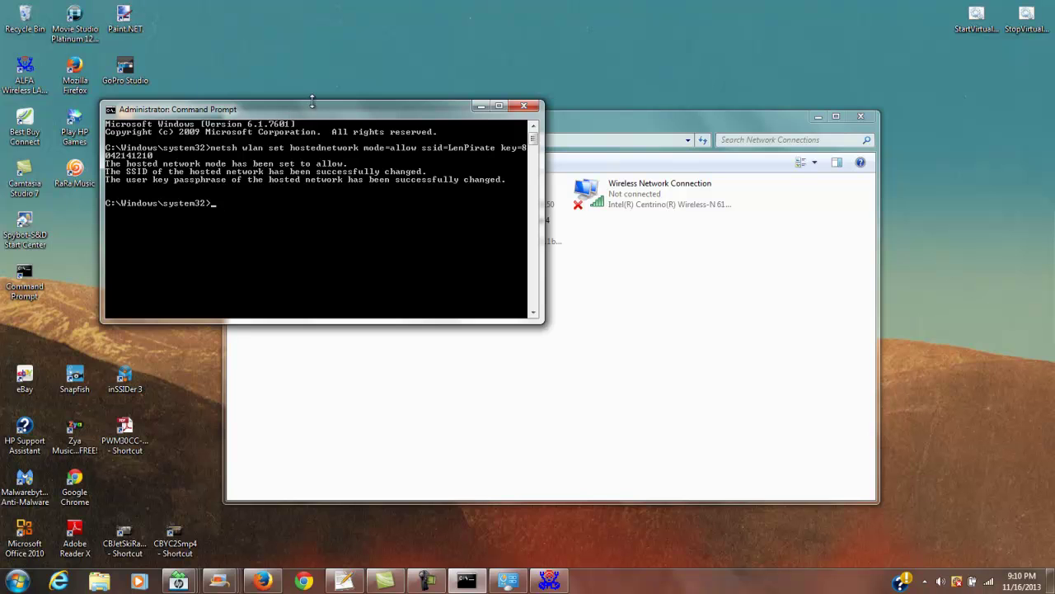
drag(313, 111, 335, 56)
drag(627, 124, 713, 330)
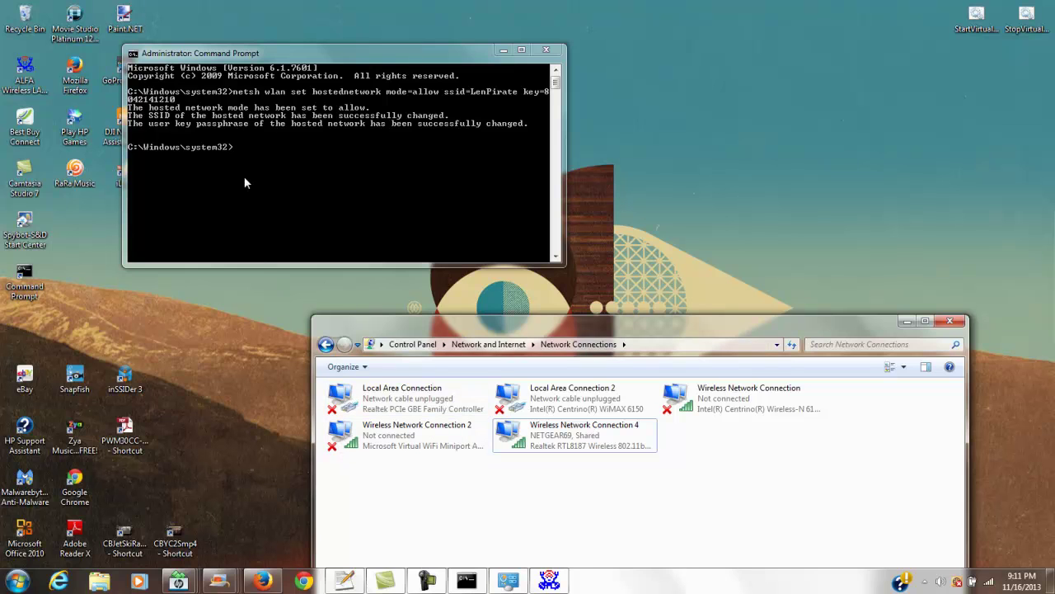
Paste and run "netsh wlan start hostednetwork" in the Command Prompt, and check the current wireless connections.
click(251, 150)
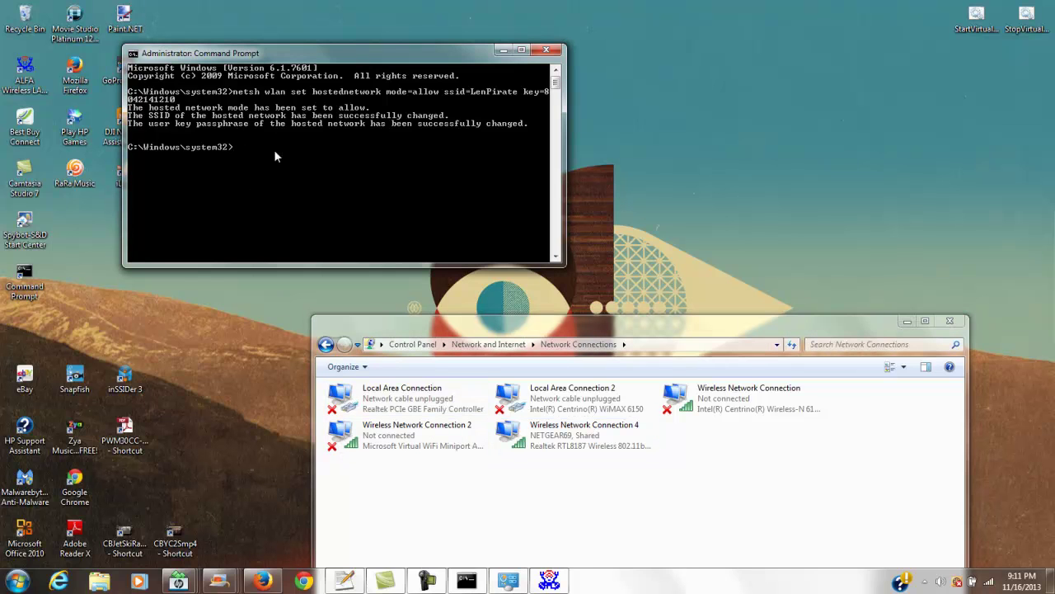
right_click(276, 155)
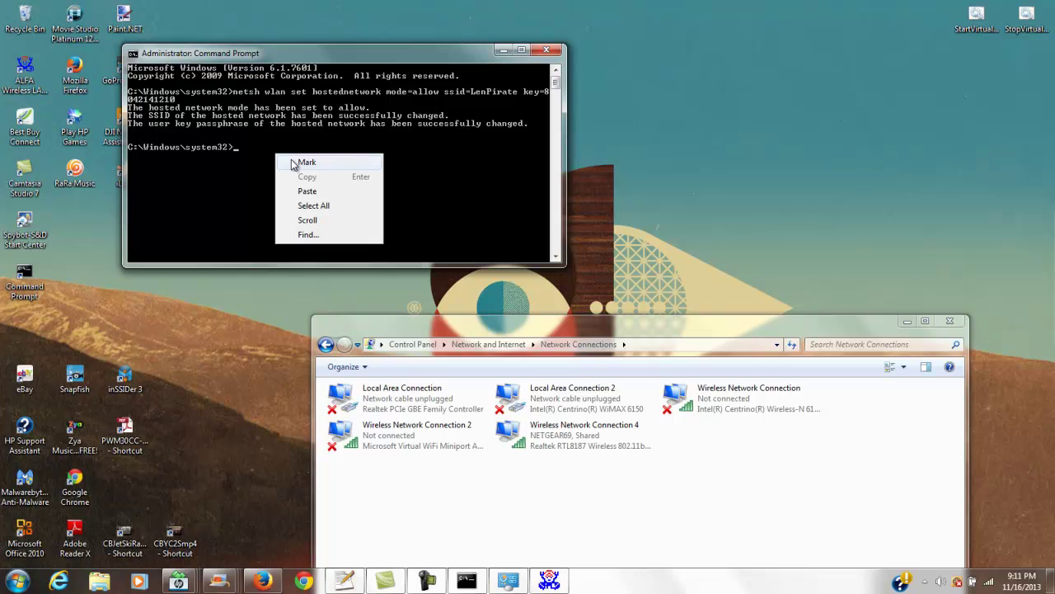
click(312, 193)
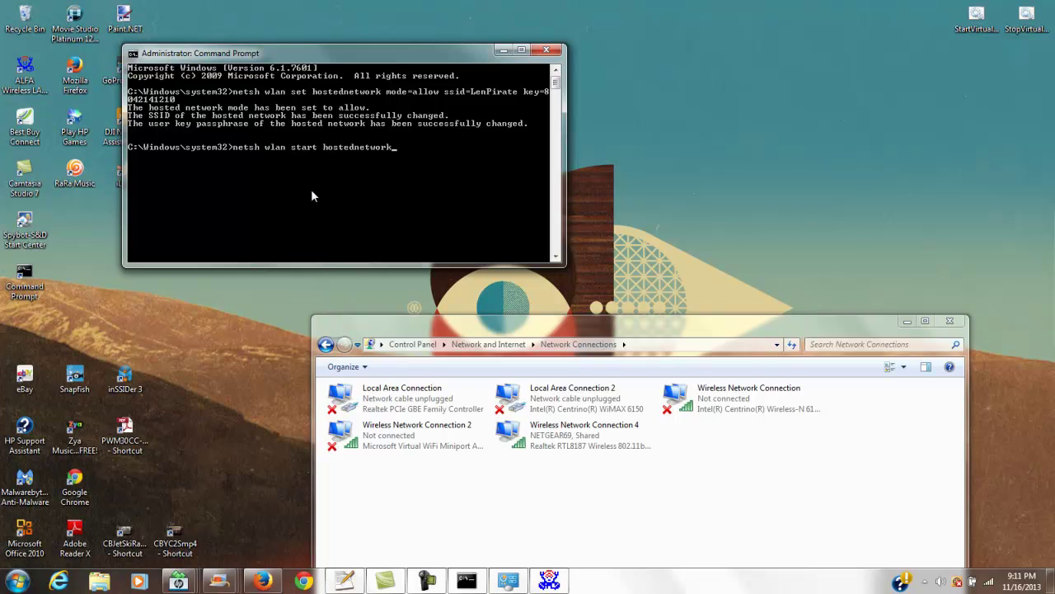
key(Return)
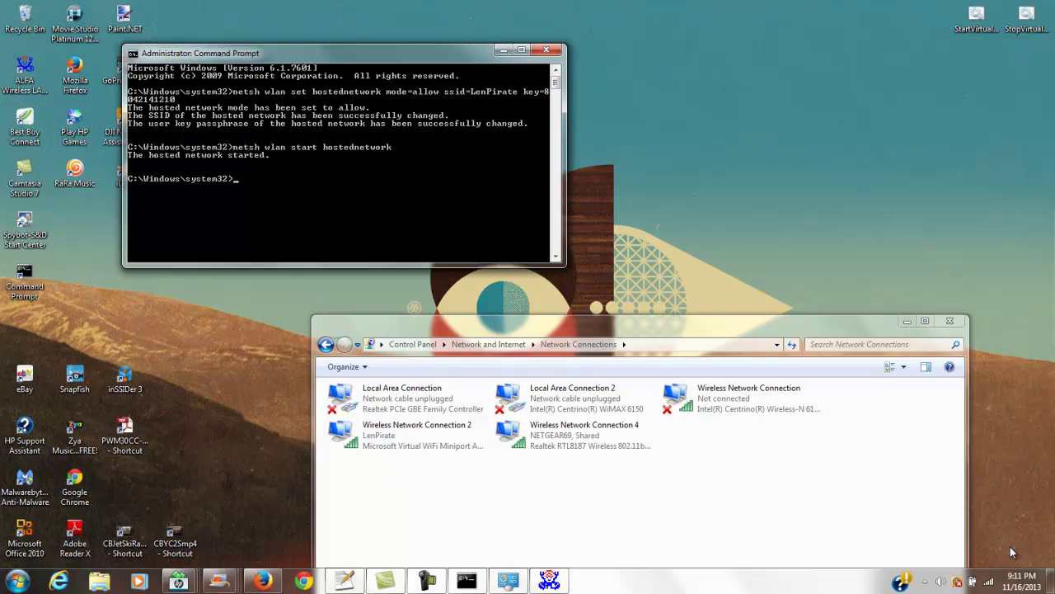
mouse_move(991, 582)
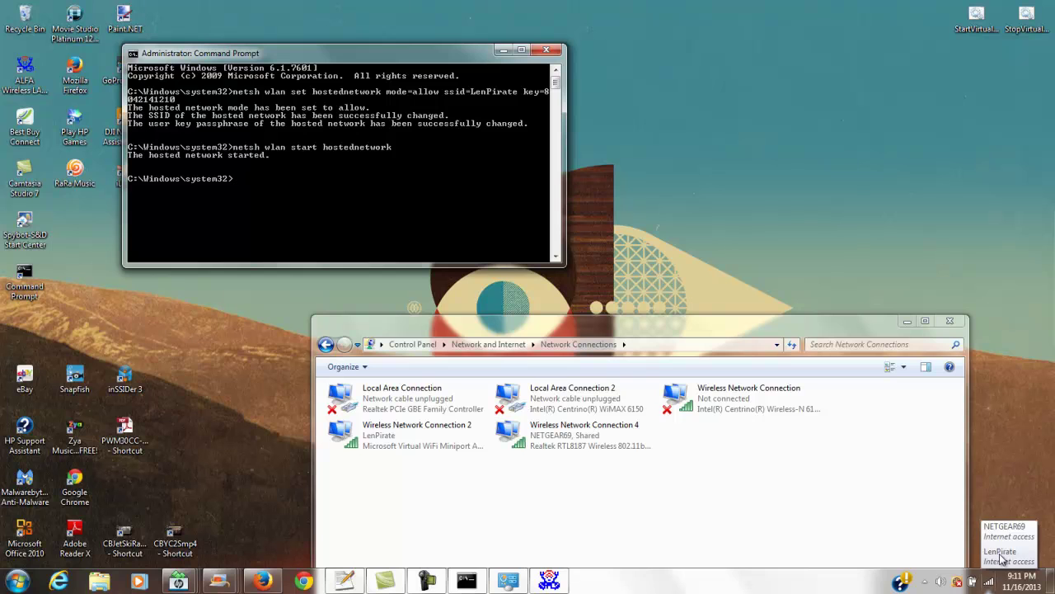